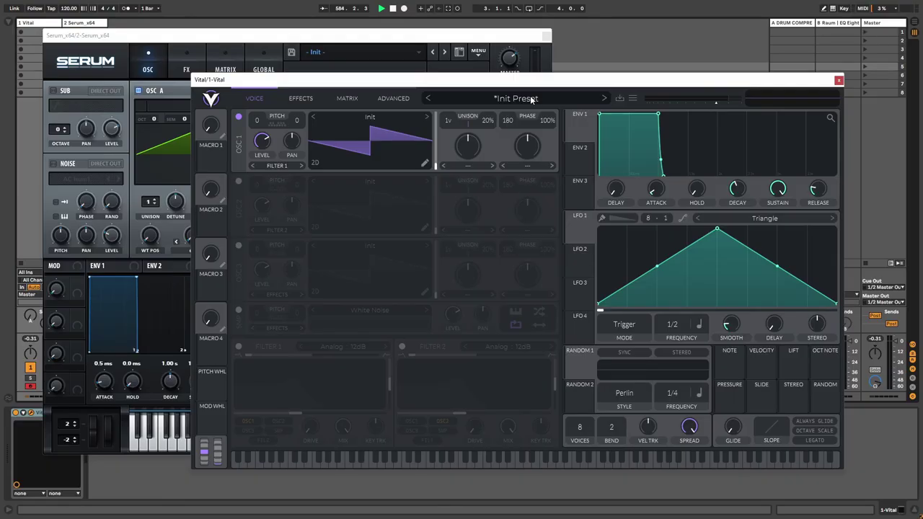
Step: Audition Vital's Super Nice Pluck factory preset from the preset browser, then close the browser
click(530, 99)
scroll(530, 202, down, 3)
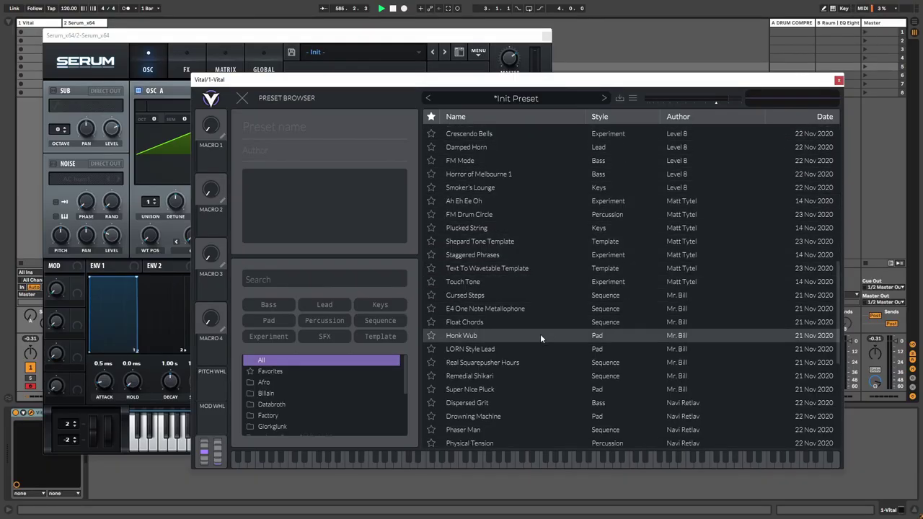
click(495, 383)
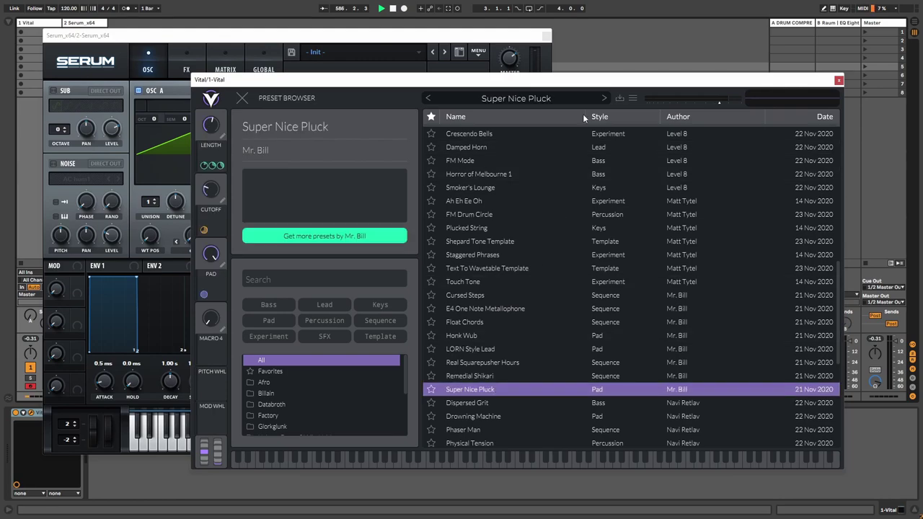
click(533, 97)
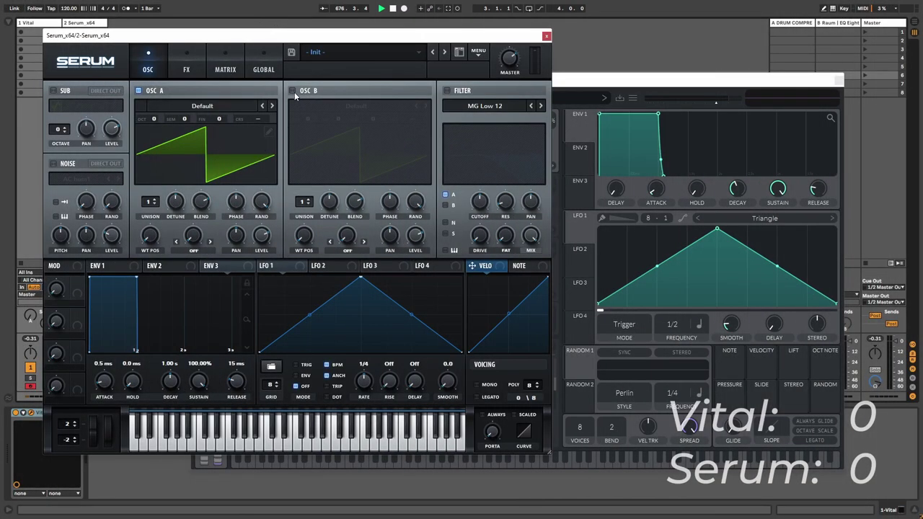
Step: Switch on Serum's OSC B and sub oscillator, toggling the noise oscillator on and off
click(291, 91)
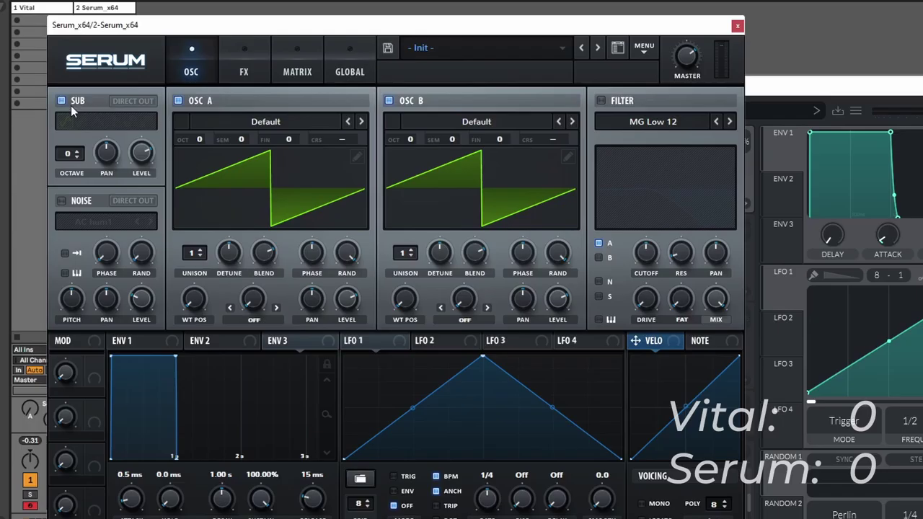
click(53, 90)
click(61, 201)
click(62, 201)
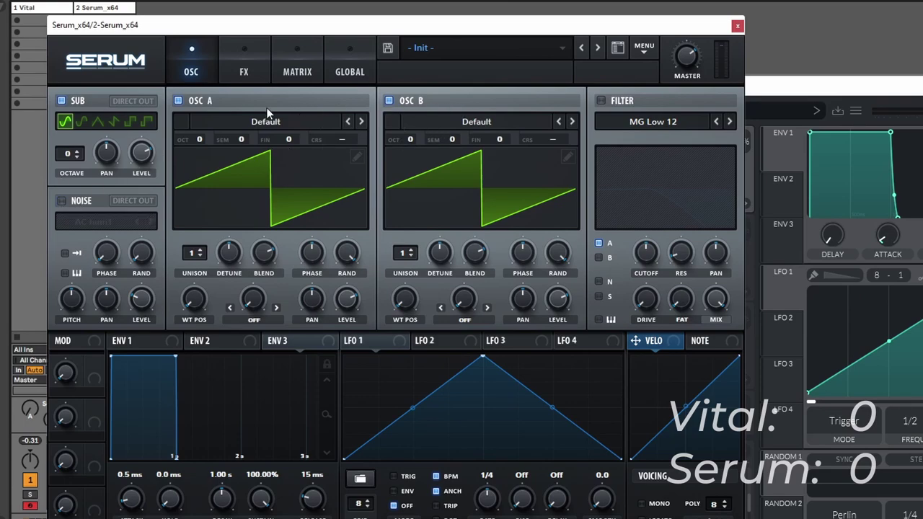
Step: Inspect the OSC A and OSC B wavetable lists and OSC B's wavetable editor
click(253, 117)
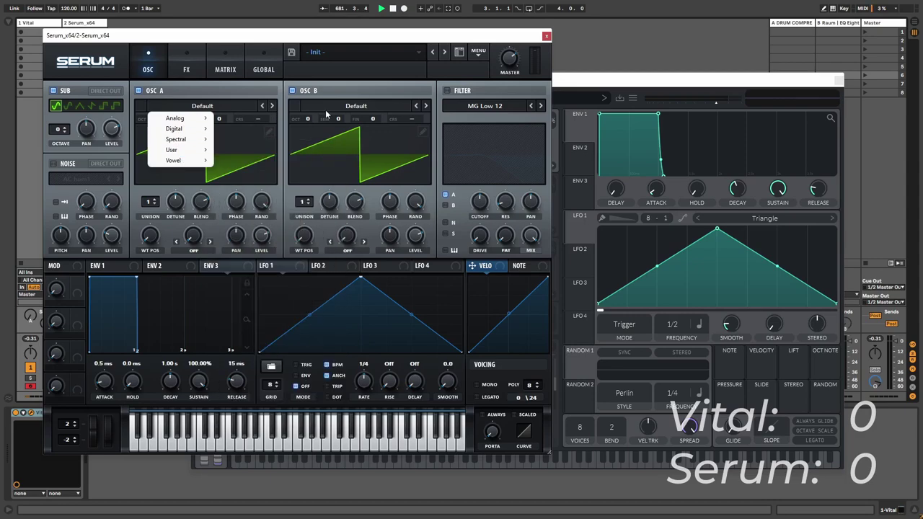
click(325, 114)
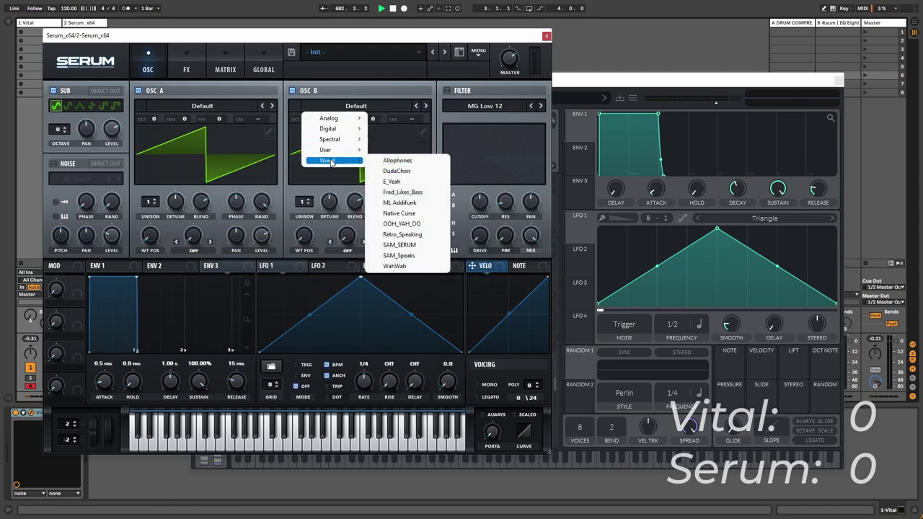
click(362, 43)
click(422, 132)
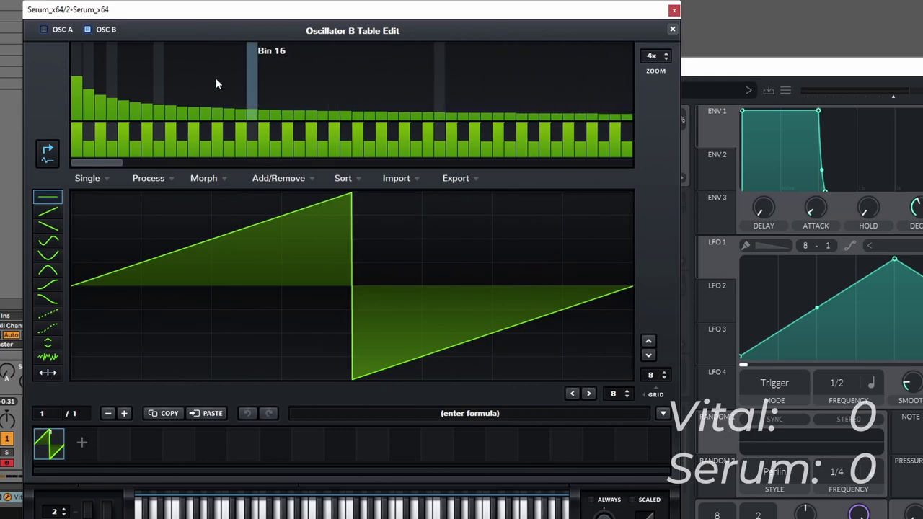
click(669, 31)
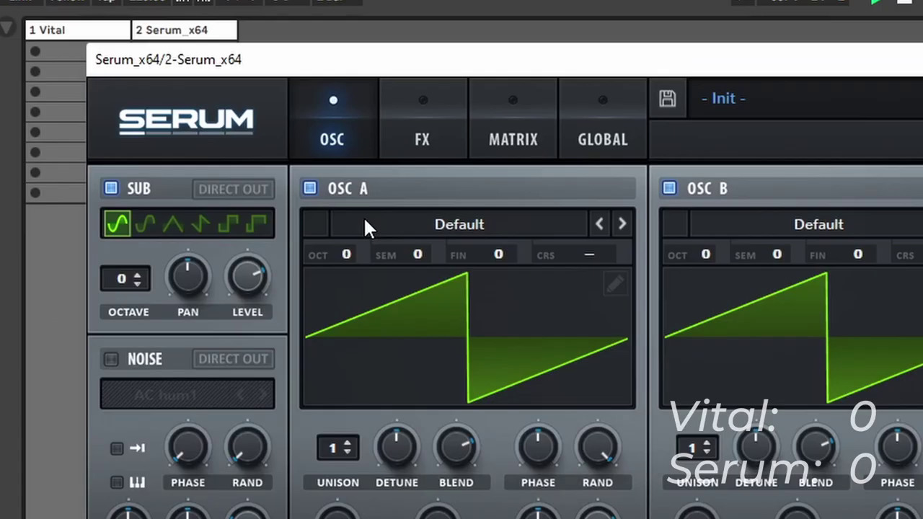
Step: Send the sub oscillator direct to output and audition its waveforms, settling on sine
click(230, 189)
click(461, 88)
click(369, 103)
click(173, 225)
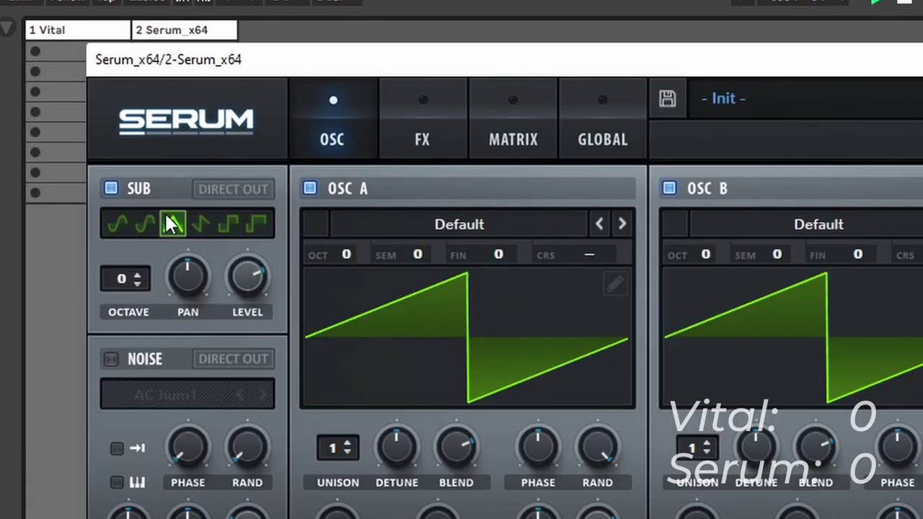
click(121, 224)
click(169, 225)
click(201, 225)
click(257, 225)
click(229, 225)
click(117, 225)
Step: Turn on the noise oscillator with the AC hum1 sample
click(111, 359)
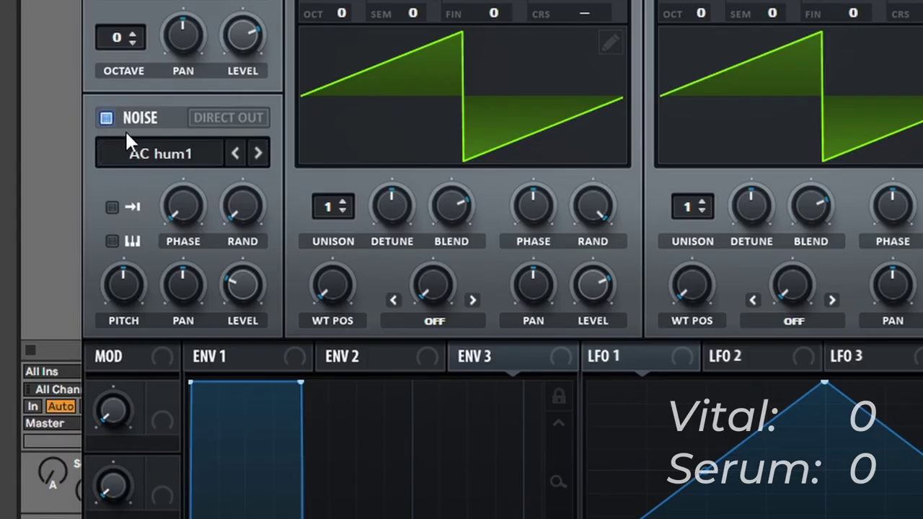
click(134, 395)
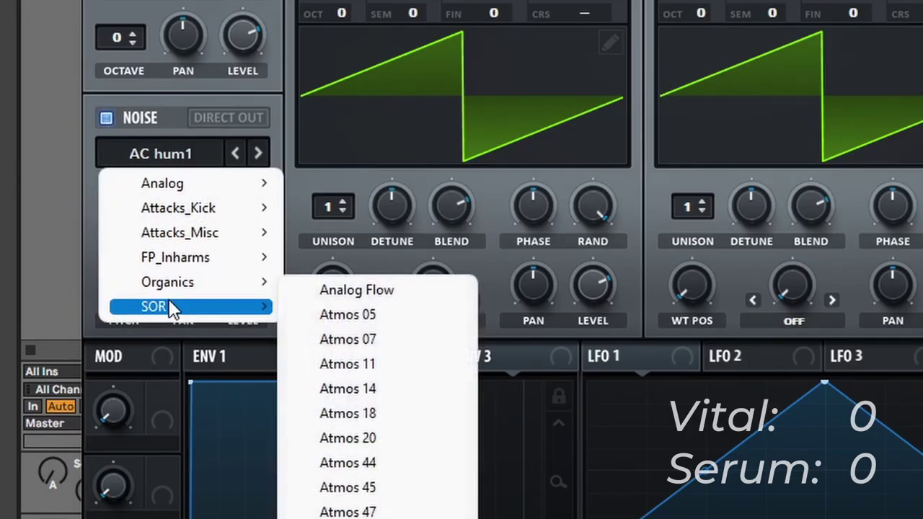
click(177, 132)
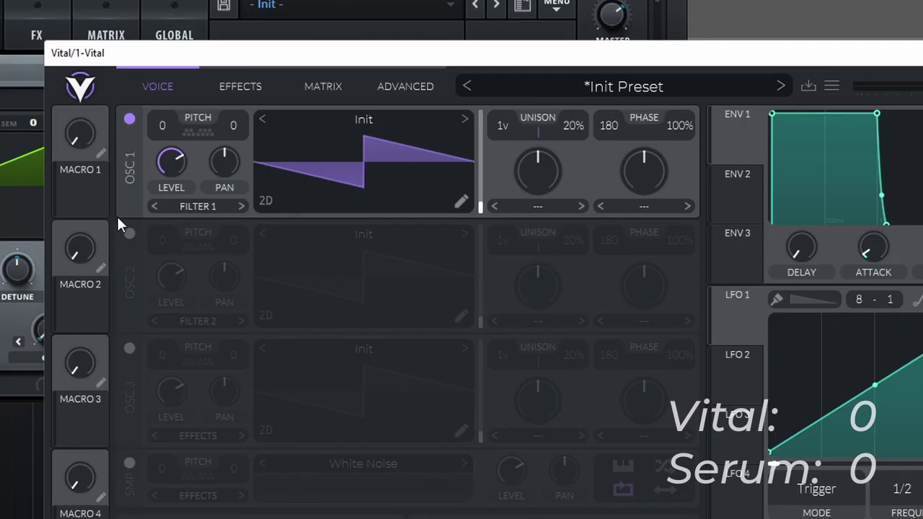
Step: Turn on Vital's oscillators 2 and 3 and inspect oscillator 1's Init wavetable
click(129, 233)
click(130, 348)
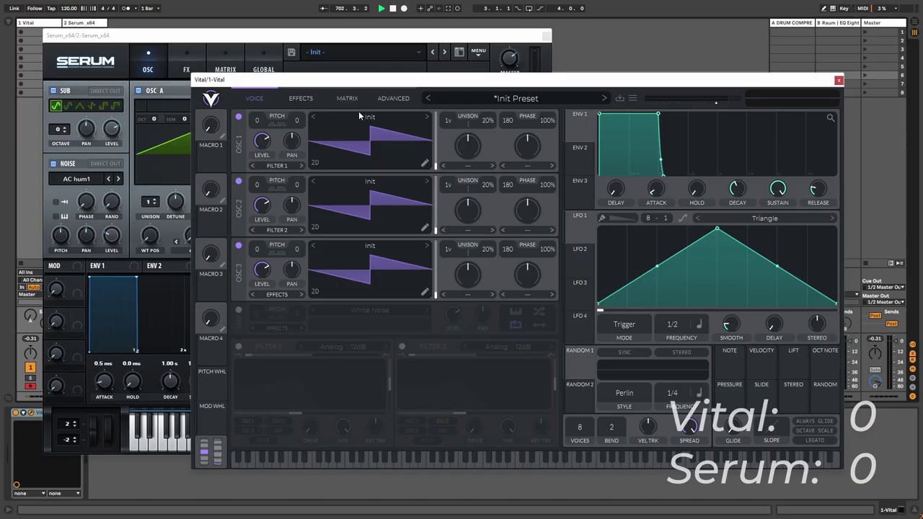
click(318, 119)
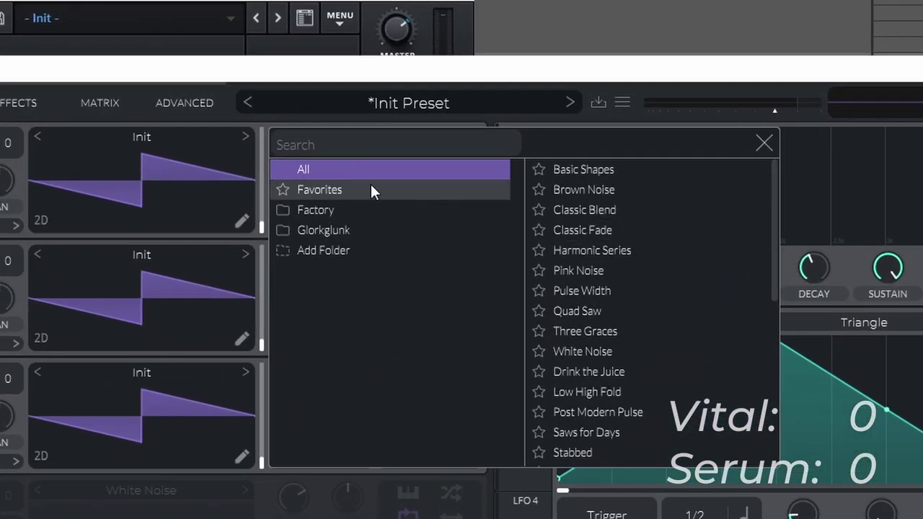
click(242, 219)
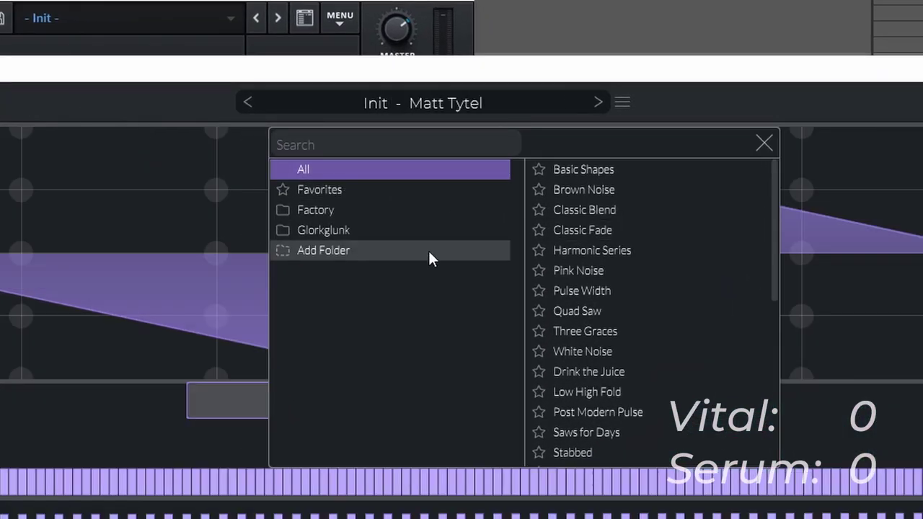
click(763, 143)
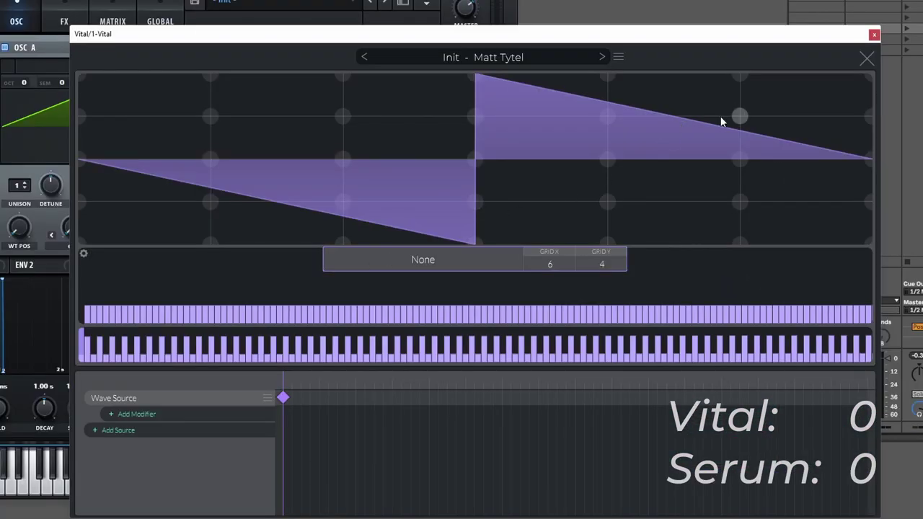
click(866, 58)
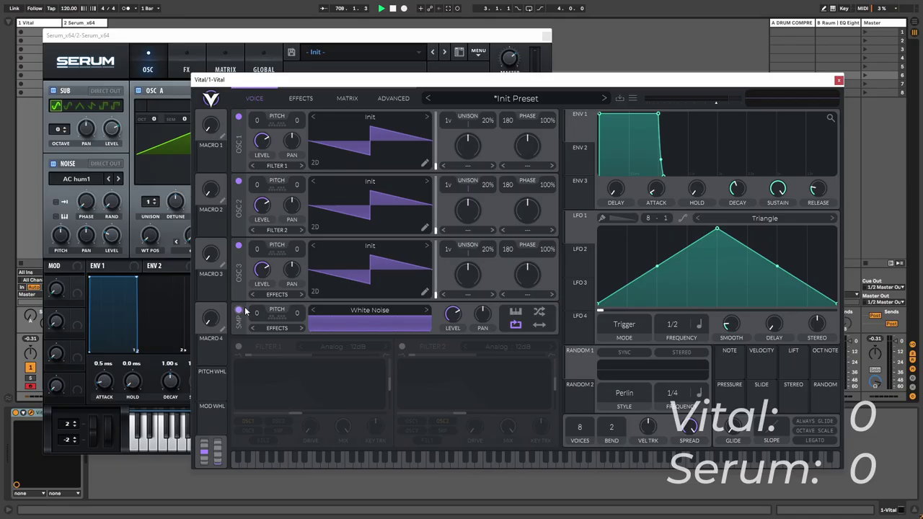
Step: Check the White Noise sample layer and change its playback mode to looping
click(373, 310)
click(373, 311)
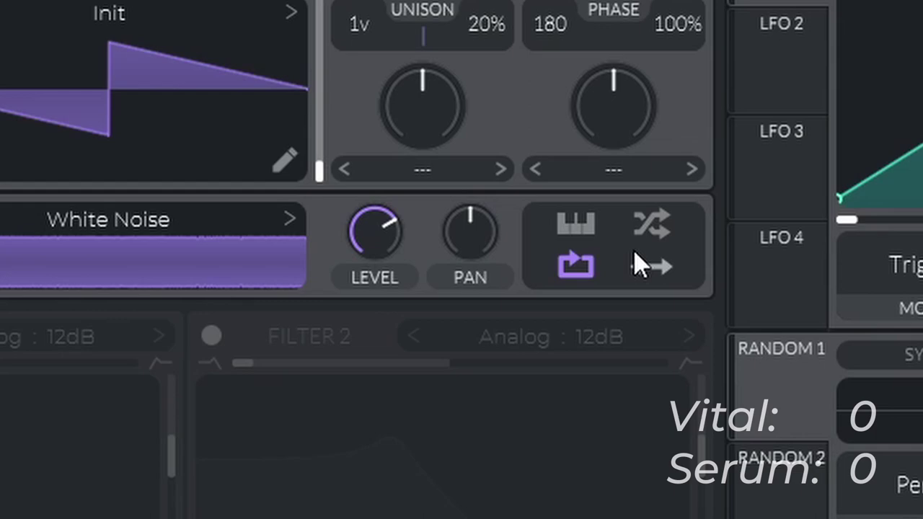
click(638, 265)
click(649, 256)
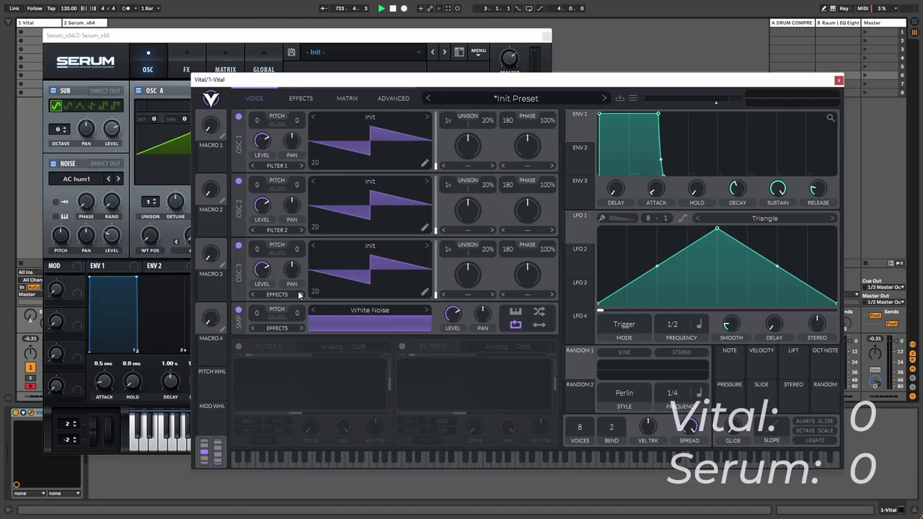
Step: Set Serum's filter to High 12 and sweep the cutoff up to about 13135 Hz
click(266, 45)
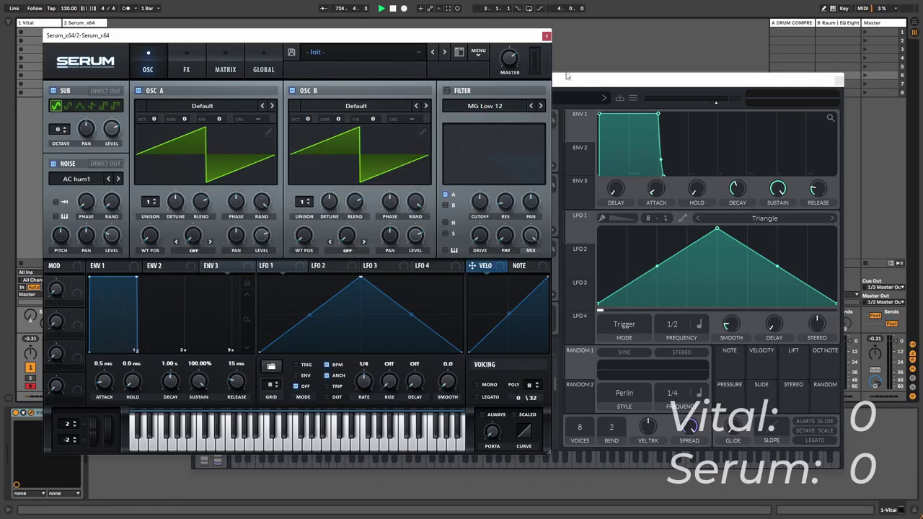
click(628, 81)
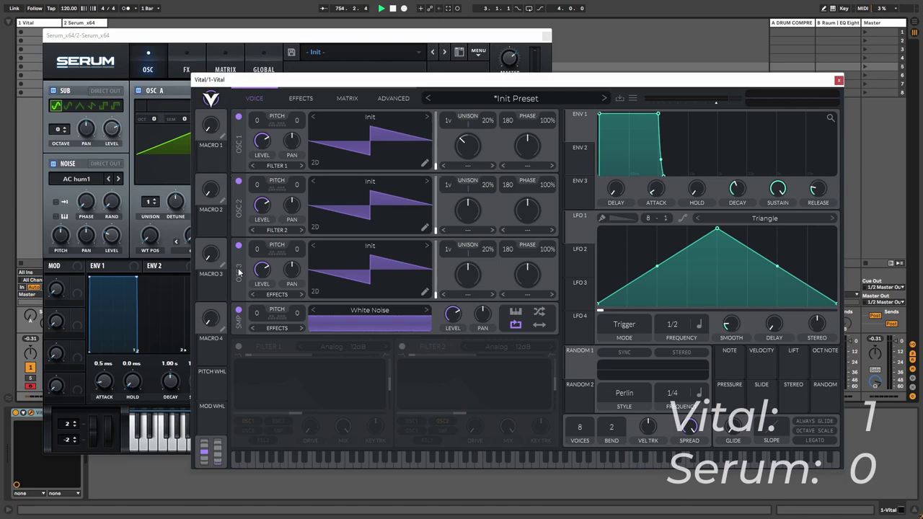
click(172, 89)
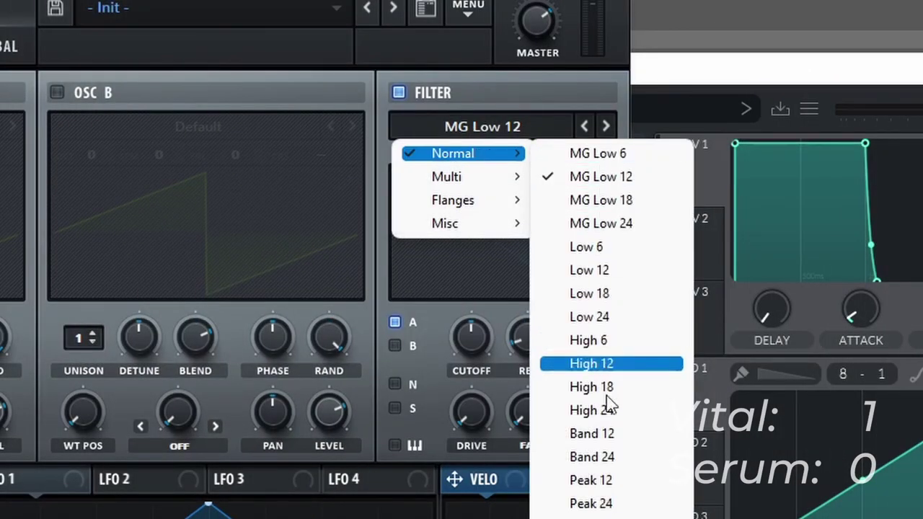
click(591, 360)
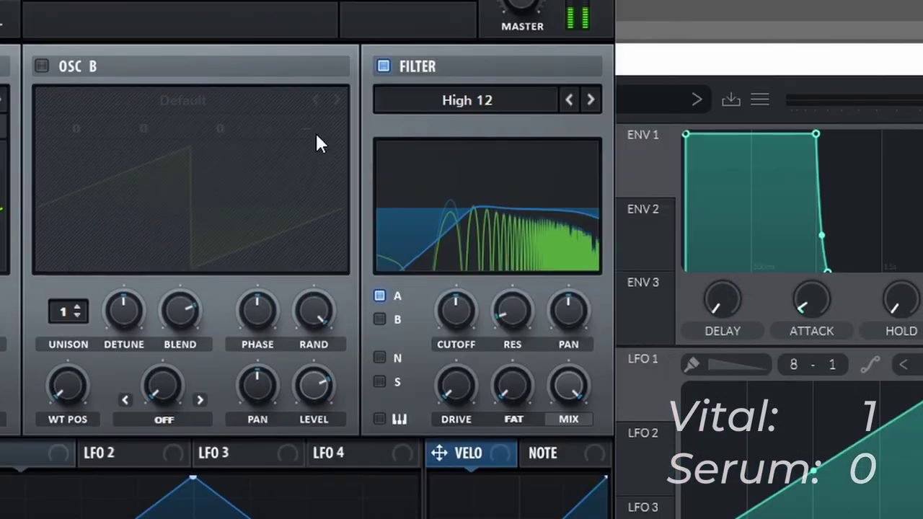
drag(457, 311, 457, 270)
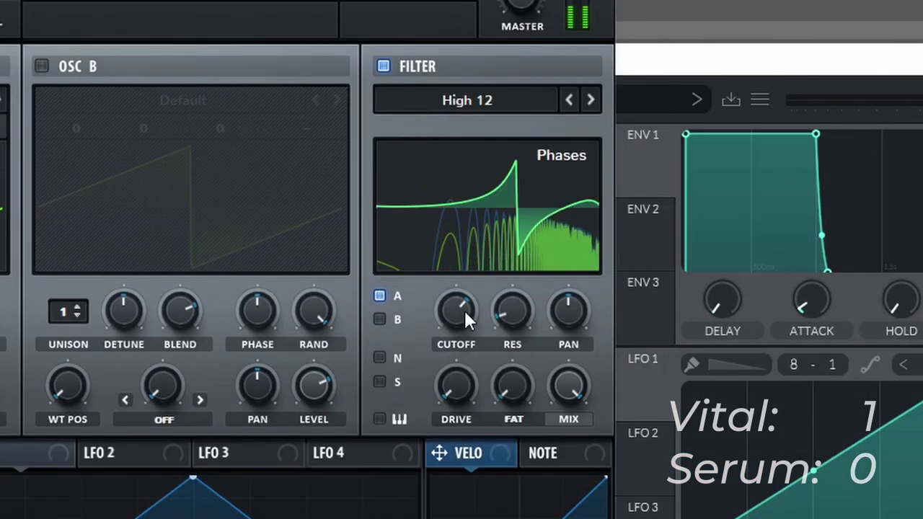
drag(457, 316, 477, 209)
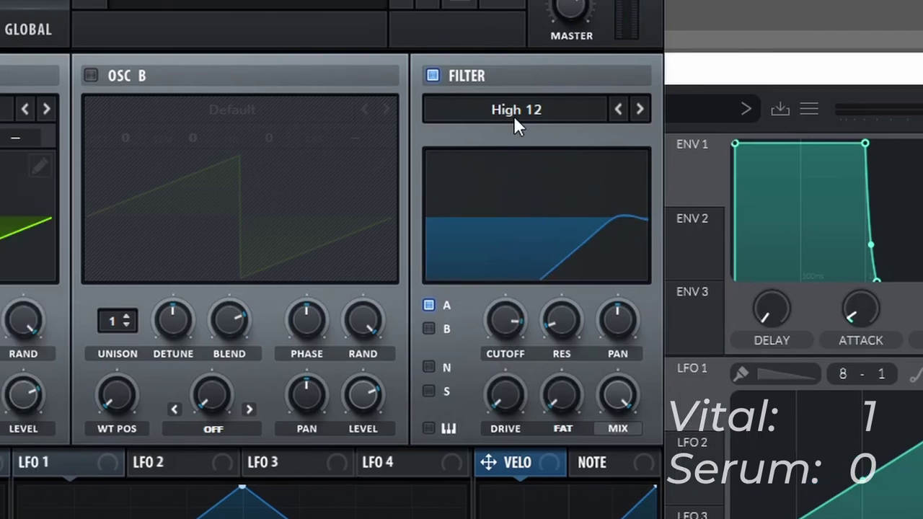
Step: Switch to Cmb HL6- comb filter with Var 43%, Drive 6%, Res 31%, cutoff ~106 Hz
click(514, 119)
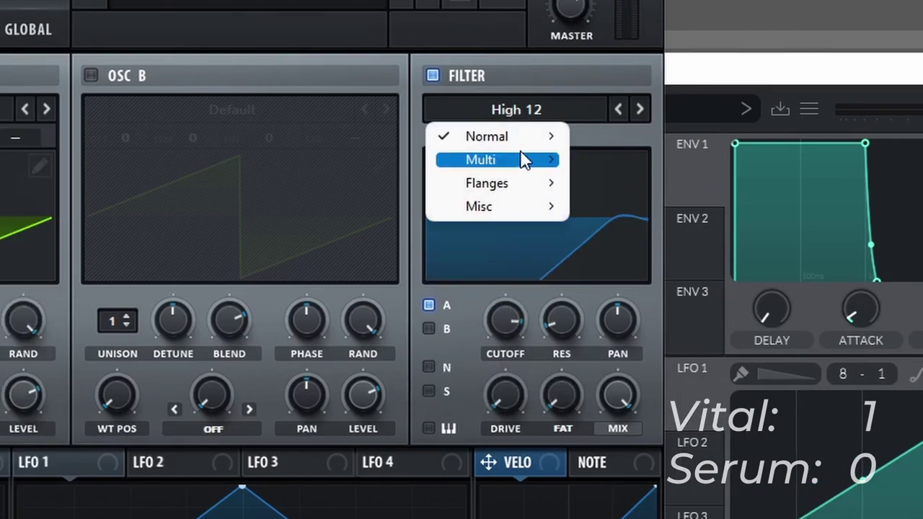
mouse_move(511, 187)
click(646, 348)
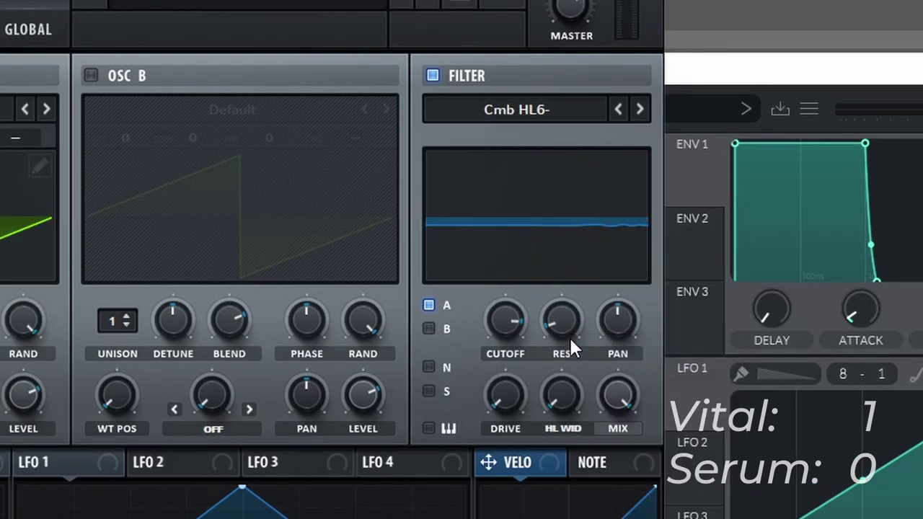
drag(541, 385, 578, 279)
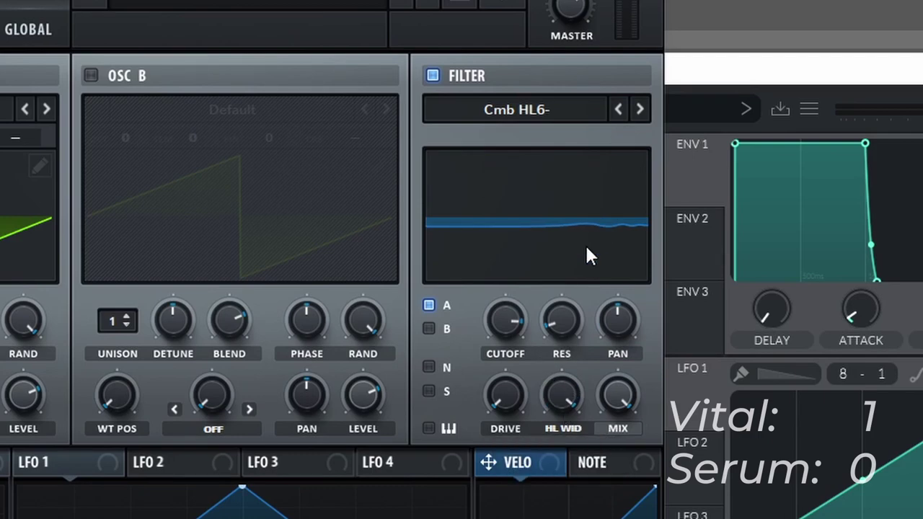
drag(504, 392, 499, 360)
drag(562, 319, 583, 190)
drag(497, 317, 492, 372)
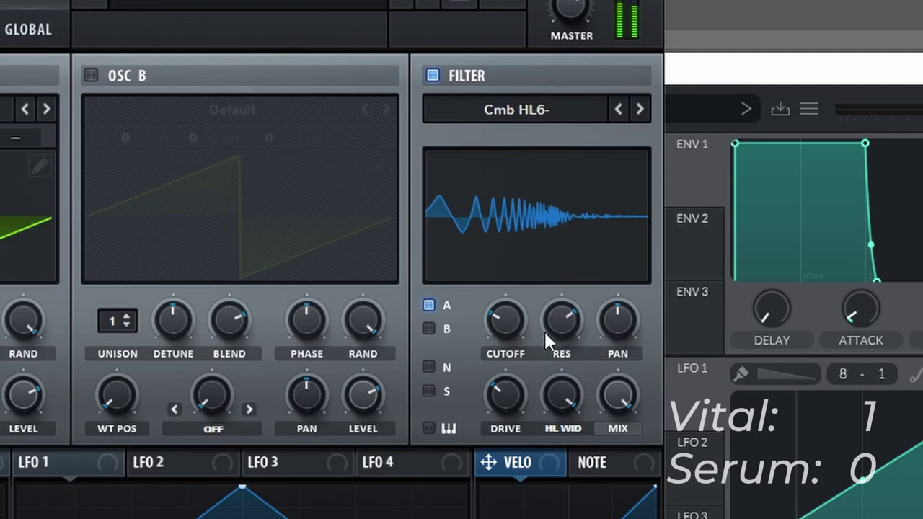
drag(504, 318, 503, 320)
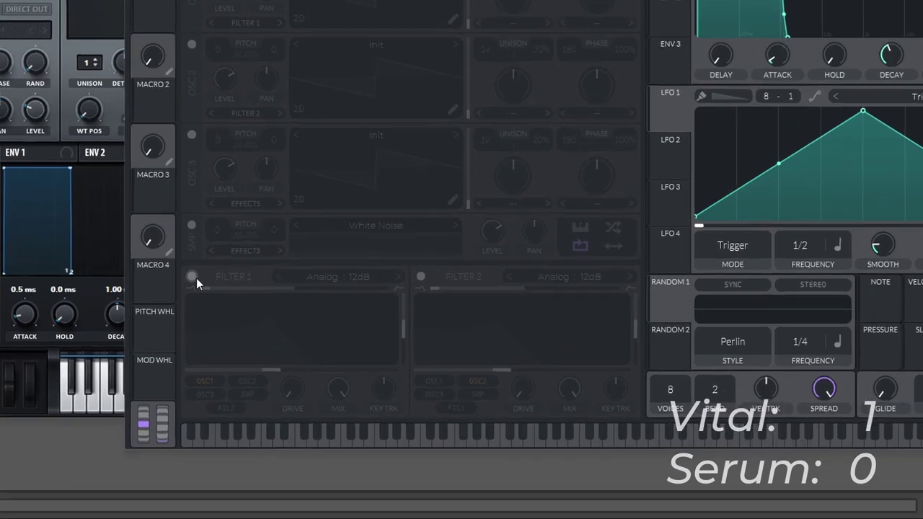
Step: Power on Vital's Filter 1 and Filter 2, comparing against Serum's oscillator page and Vital's effects
click(94, 131)
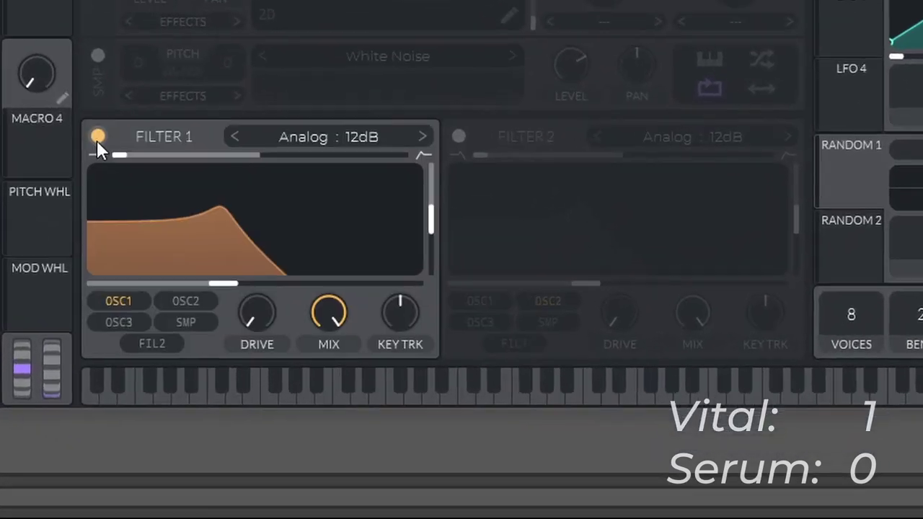
click(460, 131)
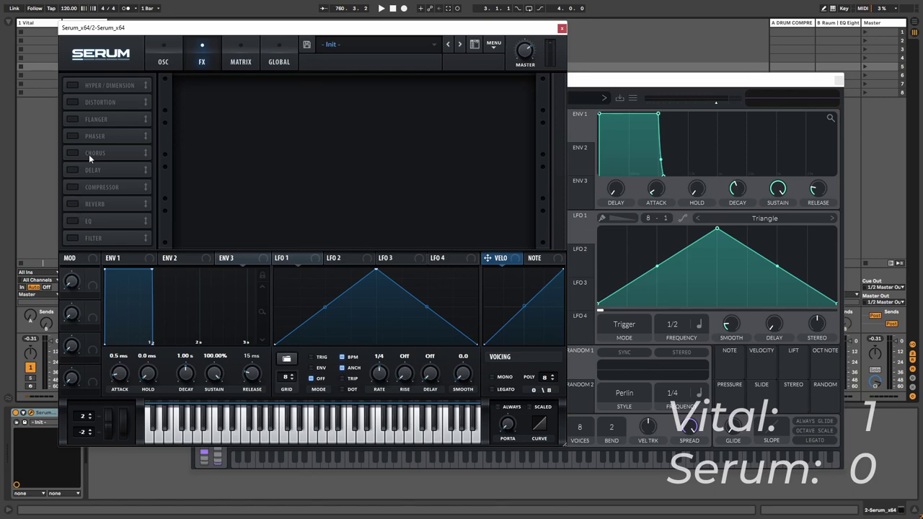
click(163, 62)
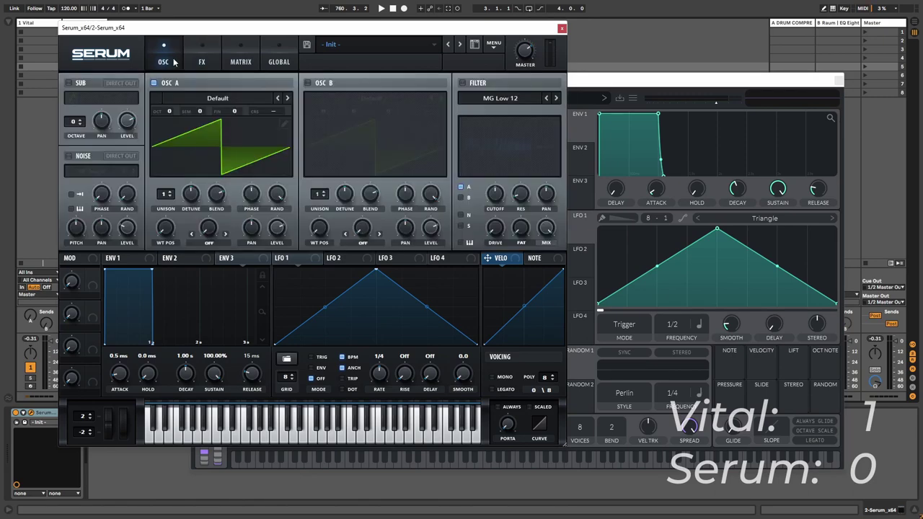
click(603, 83)
click(313, 100)
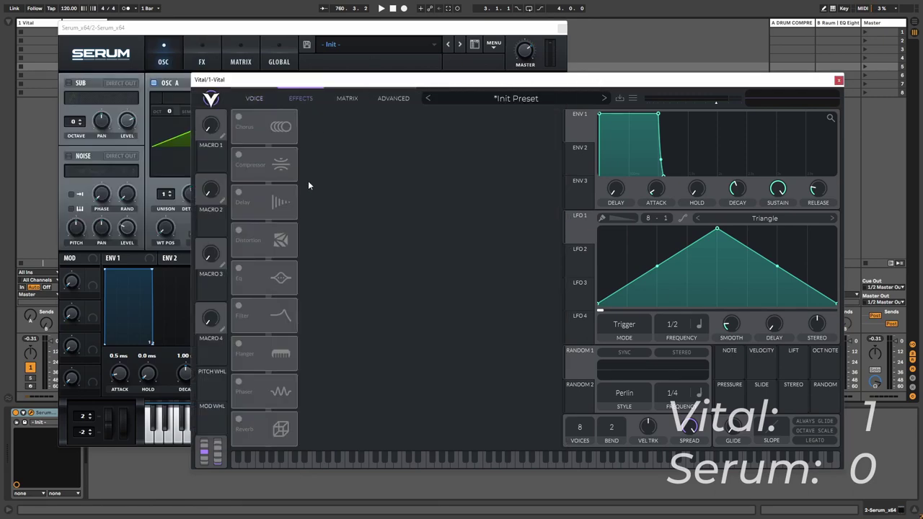
click(253, 98)
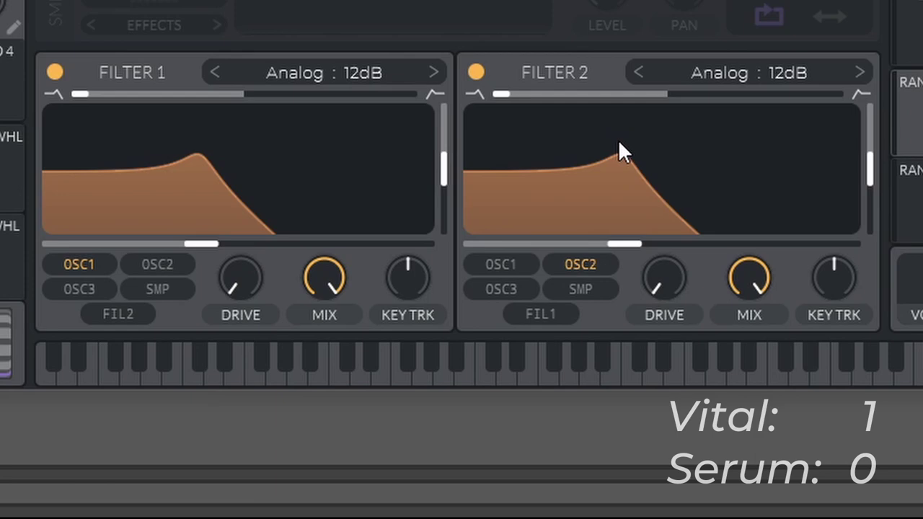
click(347, 71)
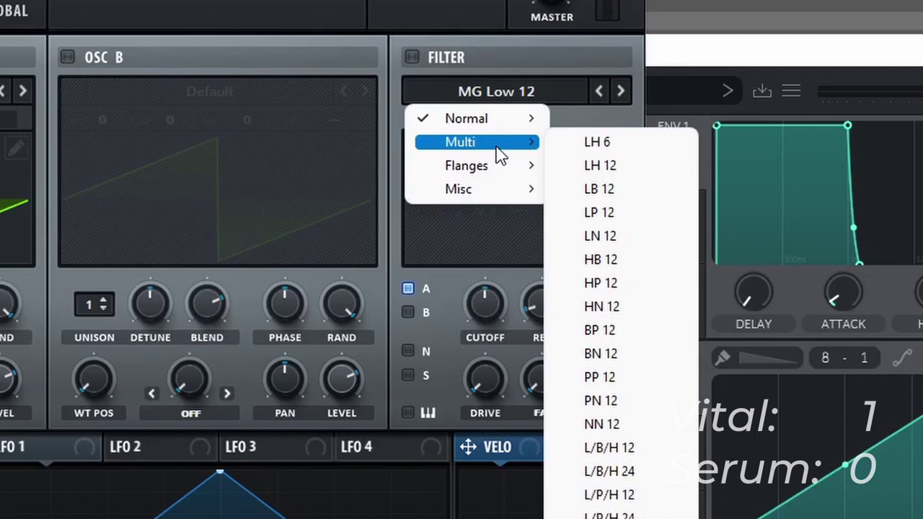
Step: Audition Filter 1's Dirty, Digital, Diode, Formant, Comb and Phaser models, keeping Analog 12dB
mouse_move(495, 168)
mouse_move(490, 190)
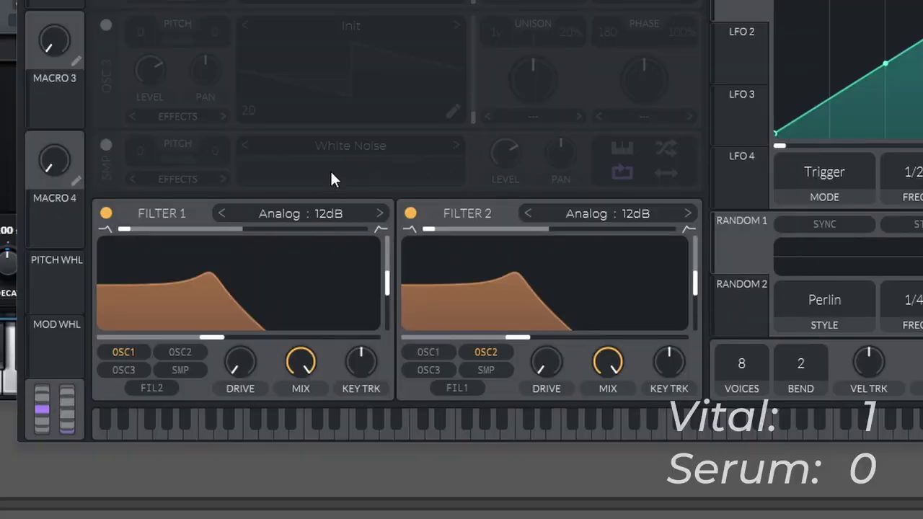
click(300, 216)
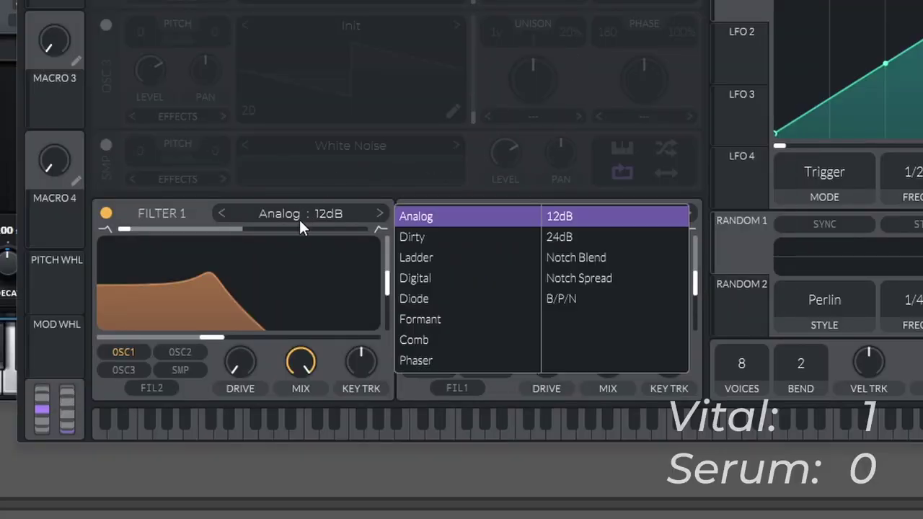
click(427, 243)
click(438, 278)
click(435, 298)
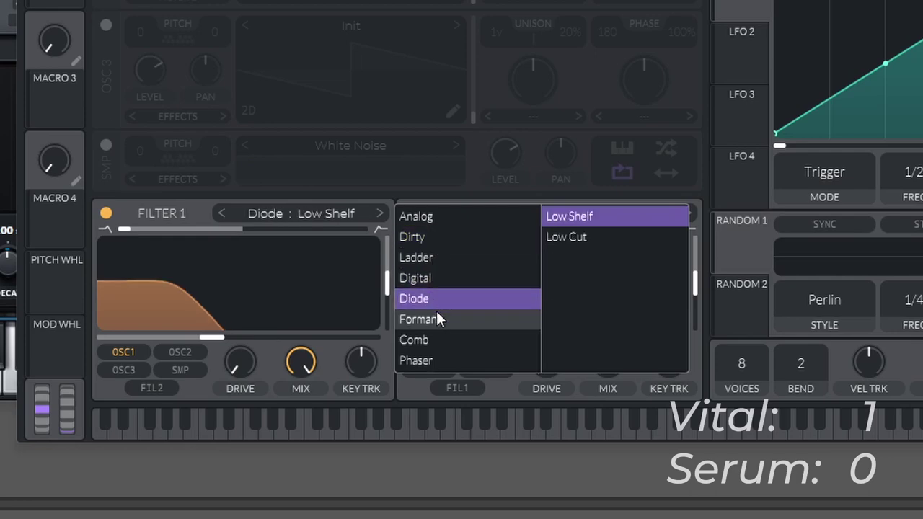
click(435, 319)
click(432, 339)
click(431, 359)
click(432, 216)
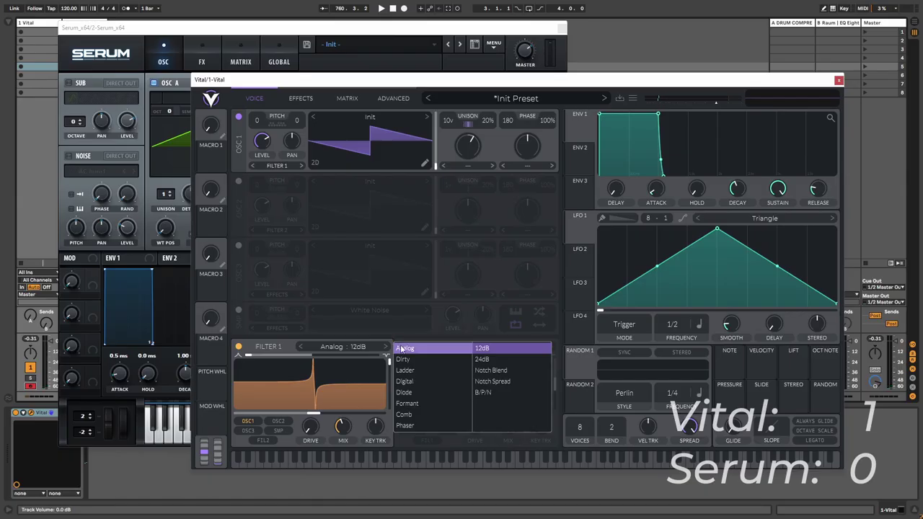
click(408, 348)
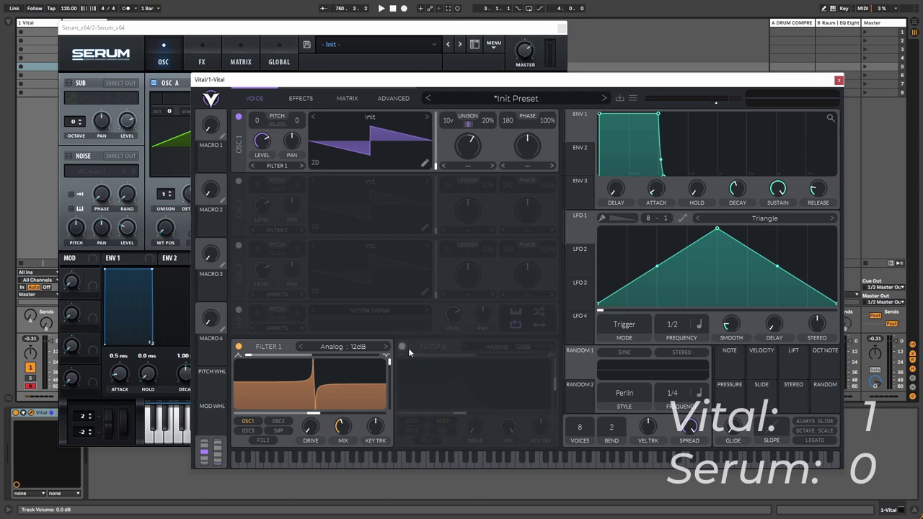
Step: Toggle Filter 1 off and on to compare, then enable Filter 2
click(239, 347)
click(239, 346)
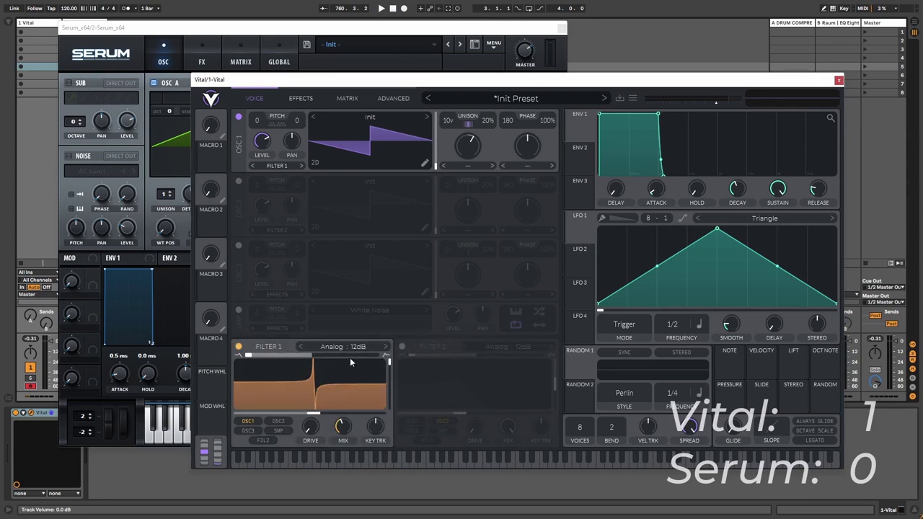
click(401, 346)
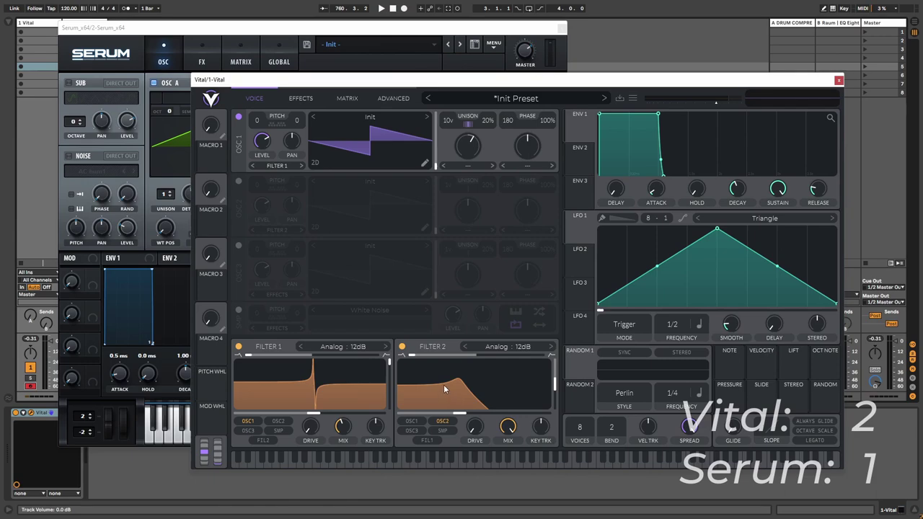
Step: Turn off both Vital filters and initialize the preset
click(238, 346)
click(402, 346)
click(632, 98)
click(655, 189)
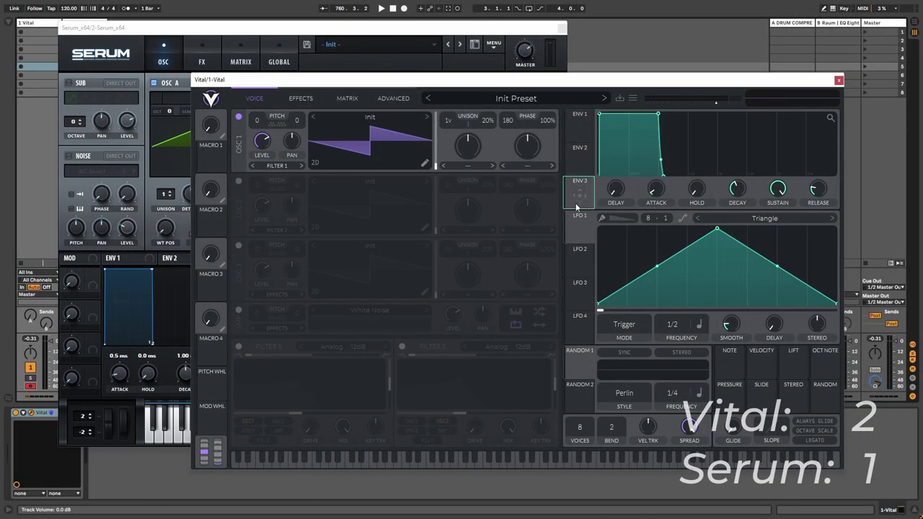
Step: Map Serum's ENV 3 to wavetable position, then link and disconnect envelopes on Vital's Macro 1
click(162, 274)
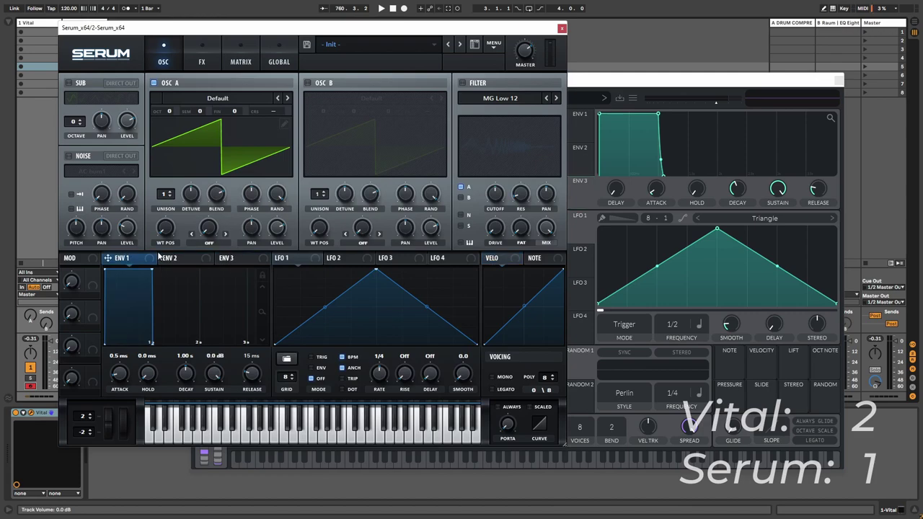
drag(236, 260, 167, 226)
click(592, 81)
drag(573, 200, 211, 144)
drag(571, 177, 263, 141)
drag(584, 202, 228, 150)
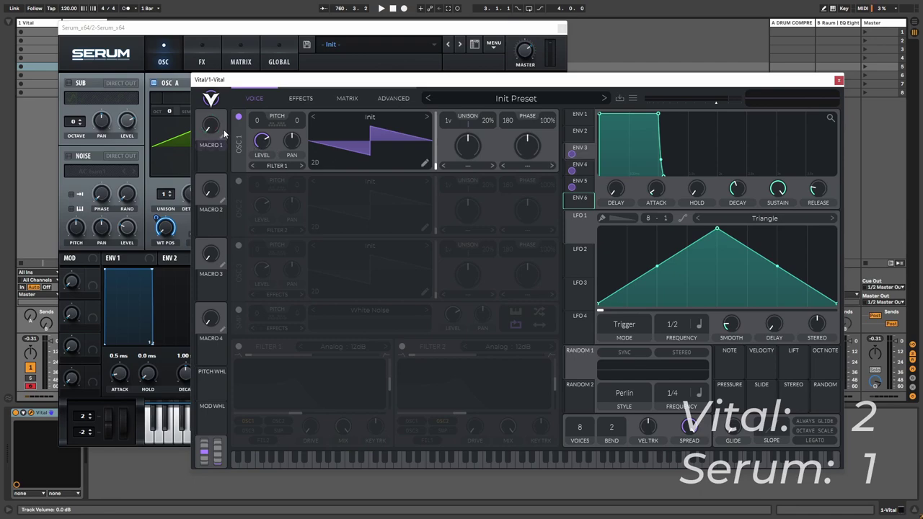
right_click(220, 129)
click(246, 214)
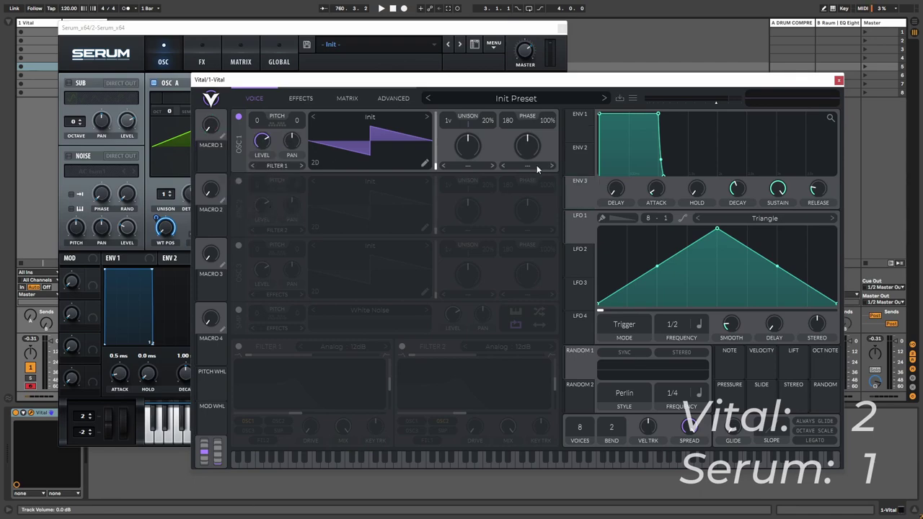
click(509, 64)
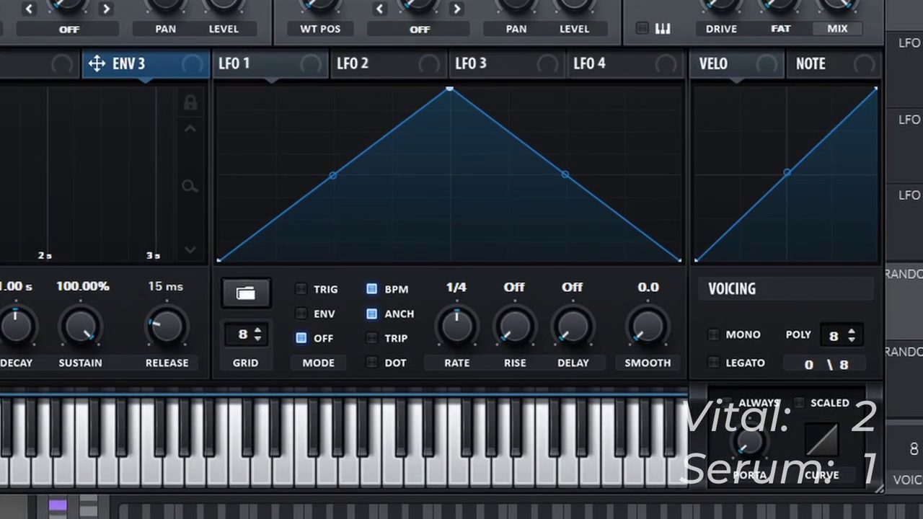
Step: Preview the Shuffle Gate, Side Chain 1 and Split Gate LFO shapes
click(245, 292)
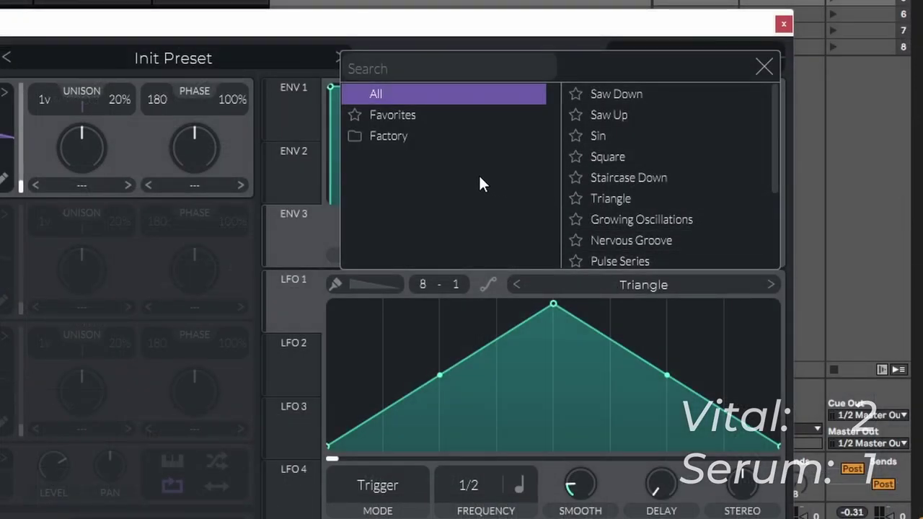
scroll(642, 130, down, 2)
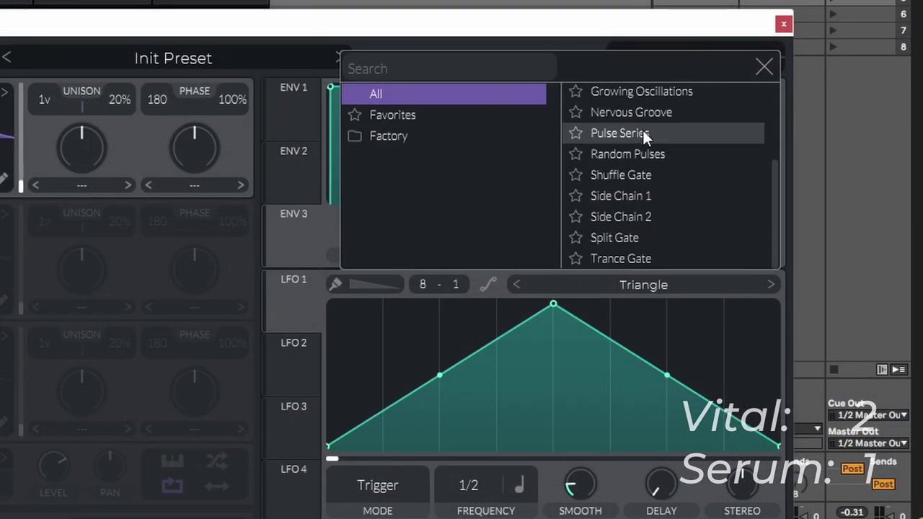
click(664, 174)
click(662, 195)
click(651, 238)
Step: Load Growing Oscillations into Vital's LFO 1 and paint saw ramps over it
click(643, 92)
click(760, 25)
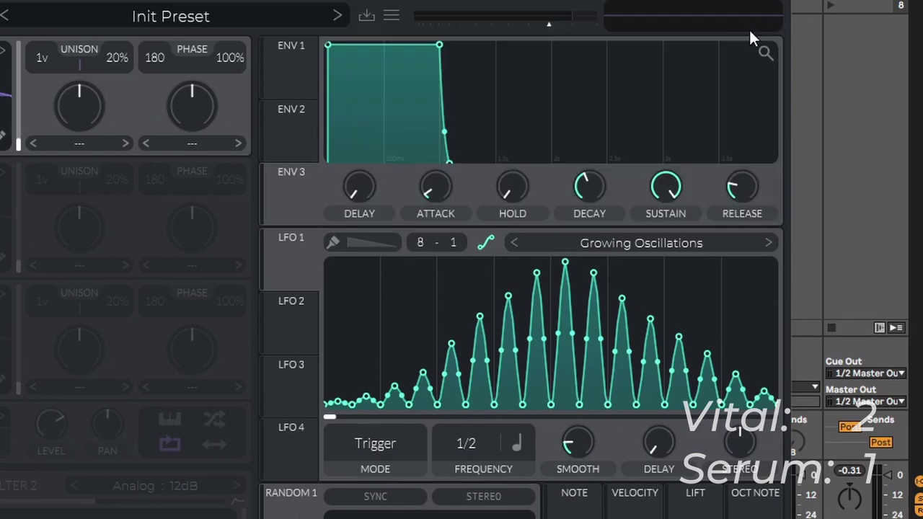
click(334, 241)
mouse_move(354, 328)
mouse_down()
mouse_move(485, 307)
mouse_move(626, 320)
mouse_move(714, 356)
mouse_move(720, 339)
mouse_up()
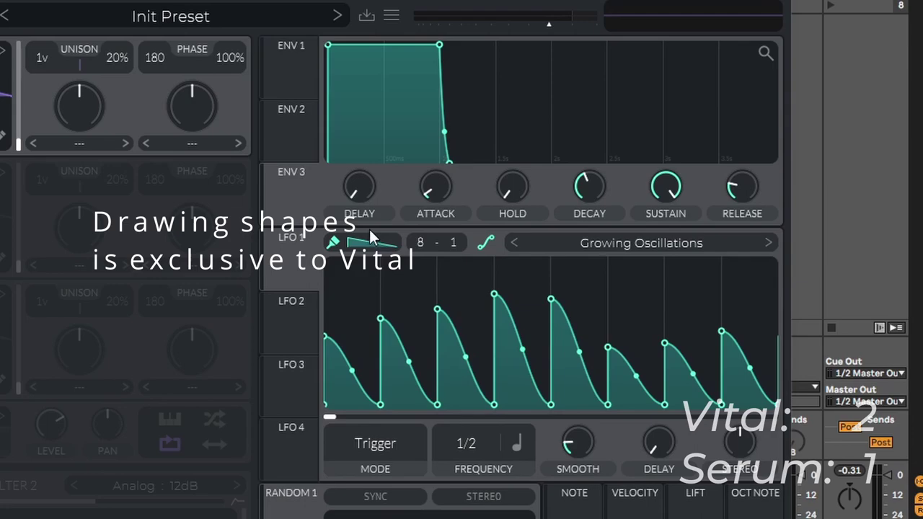
Step: Repaint LFO 1 with down-ramp and up-ramp shapes across its cells
click(368, 253)
click(360, 306)
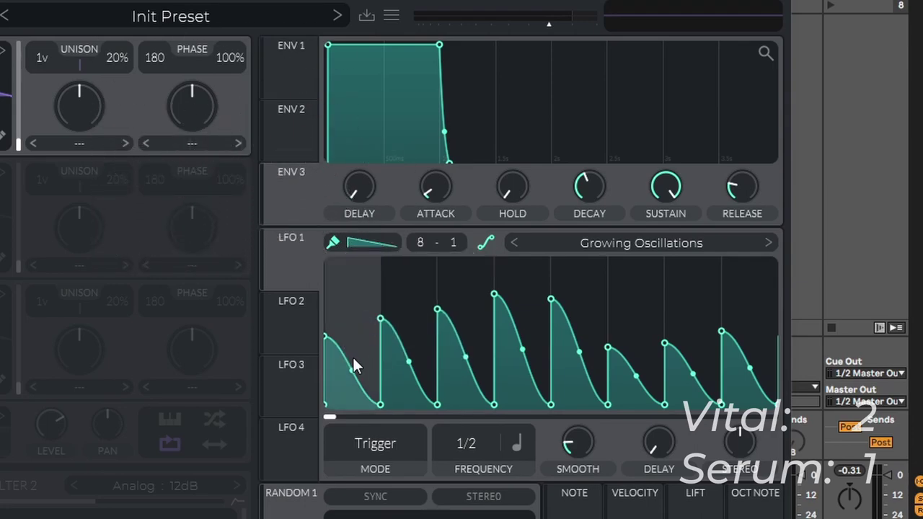
drag(353, 361, 544, 289)
click(382, 241)
click(361, 324)
mouse_move(339, 361)
mouse_down()
mouse_move(721, 336)
mouse_move(766, 363)
mouse_up()
click(380, 245)
click(393, 303)
mouse_move(433, 337)
mouse_down()
mouse_move(513, 314)
mouse_move(714, 312)
mouse_move(714, 352)
mouse_move(476, 245)
mouse_move(349, 331)
mouse_move(676, 321)
mouse_move(483, 243)
mouse_up()
Step: Set LFO 1's grid to 19 horizontal and 24 vertical divisions
mouse_move(420, 243)
mouse_down()
mouse_move(419, 267)
mouse_move(412, 240)
mouse_up()
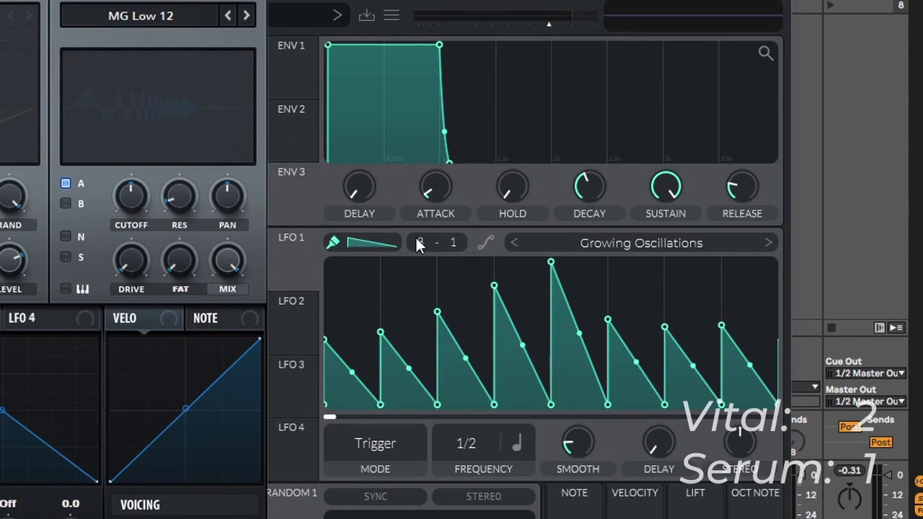
drag(420, 243, 429, 68)
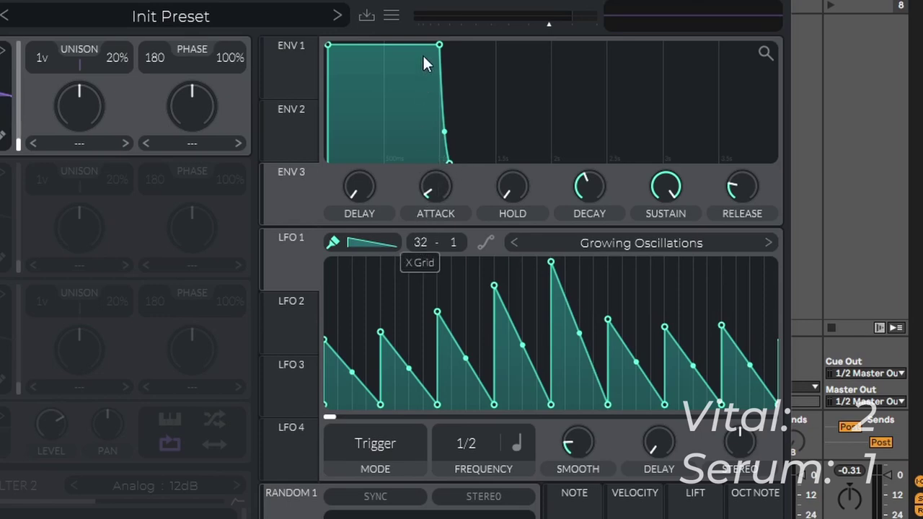
drag(452, 243, 452, 89)
drag(449, 243, 450, 188)
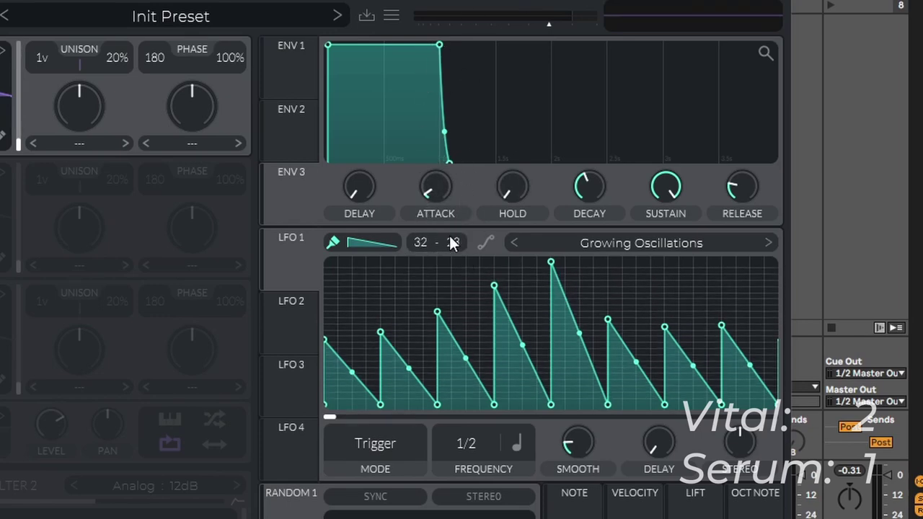
drag(453, 245, 449, 149)
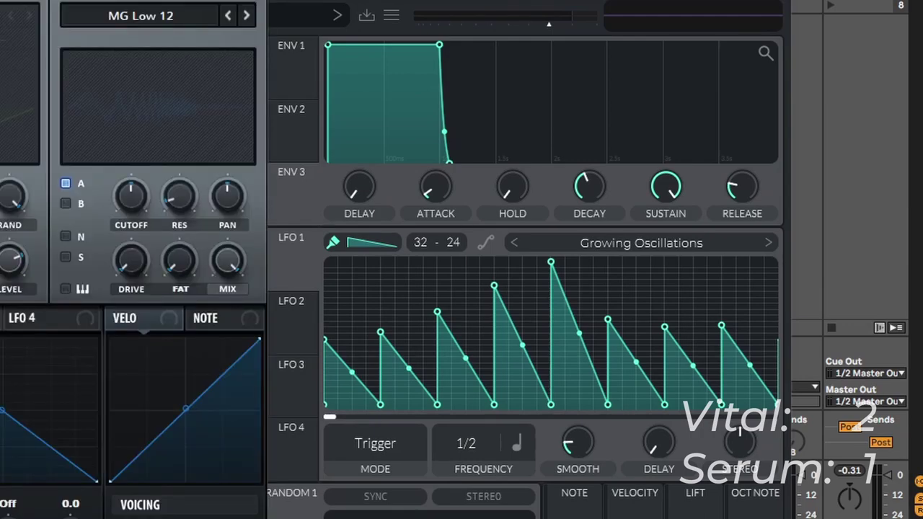
Step: Check the LFO mode options and leave LFO 1 in Trigger mode
click(356, 429)
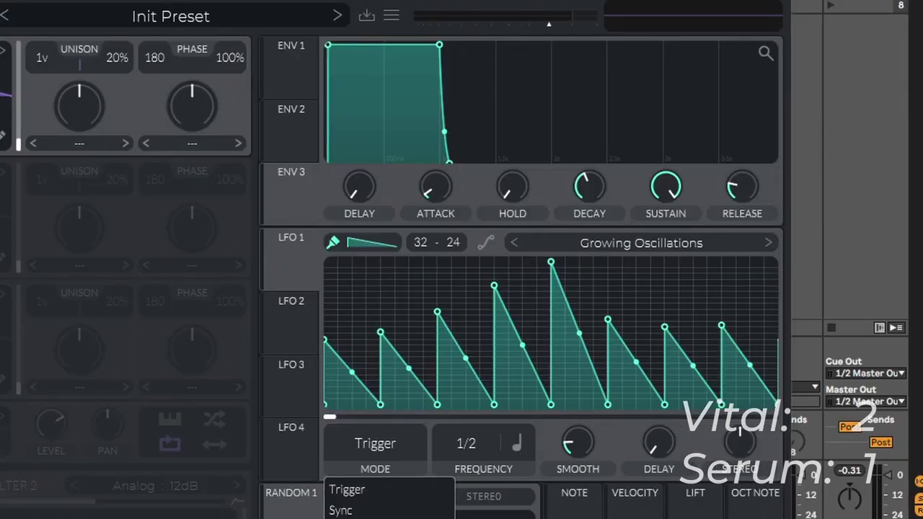
key(Escape)
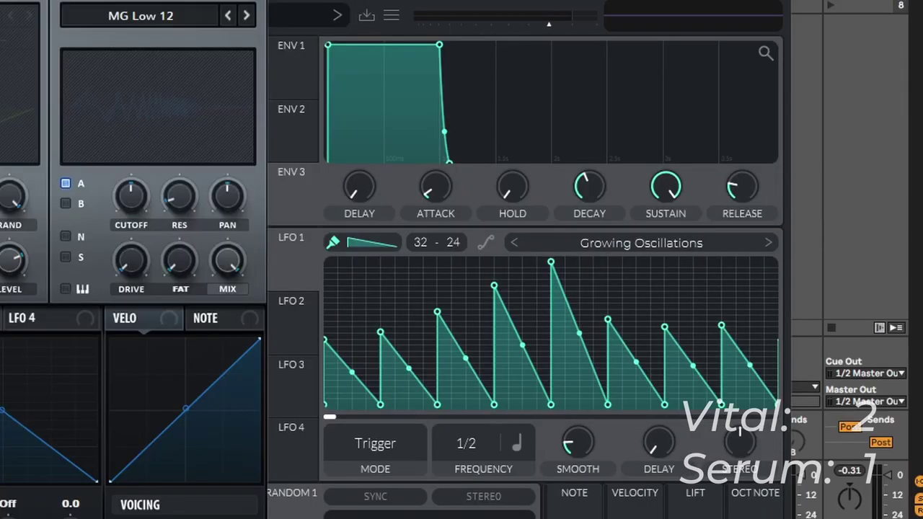
click(361, 462)
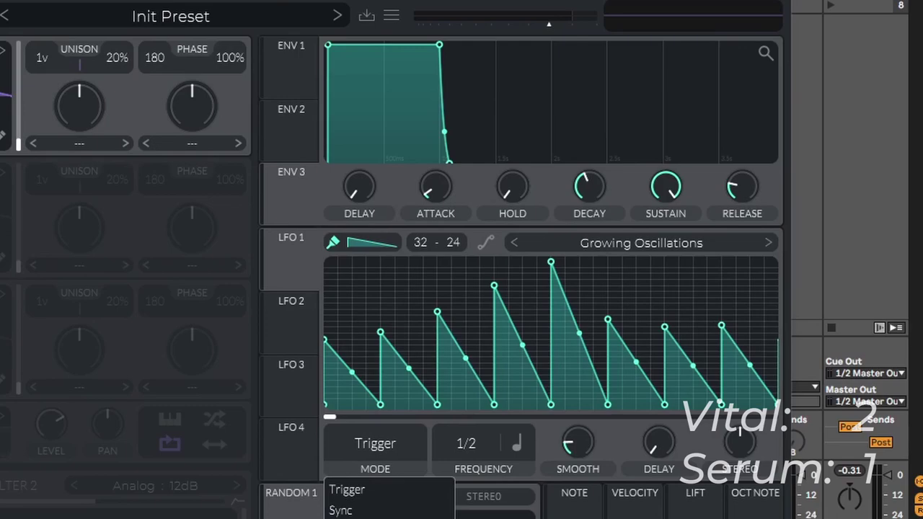
click(454, 458)
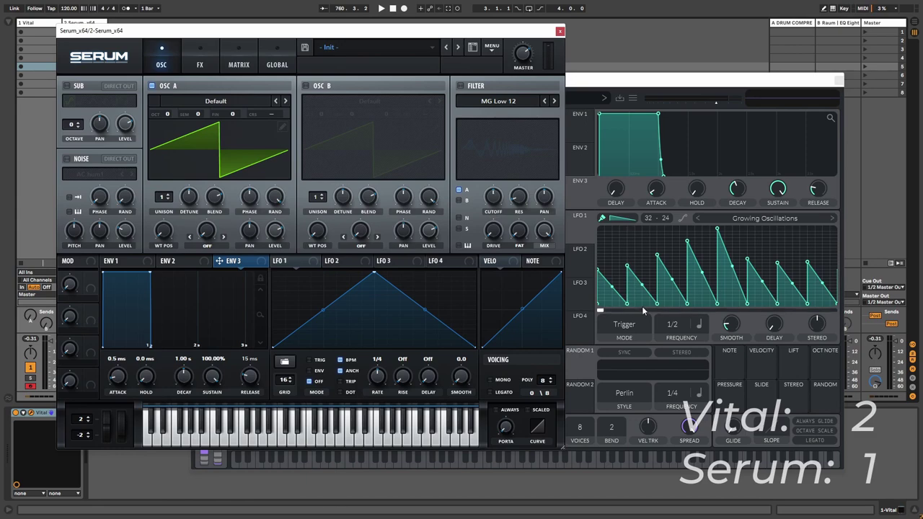
Step: Reset LFO 1 to a Triangle shape and keep the first random modulator on Perlin
click(491, 47)
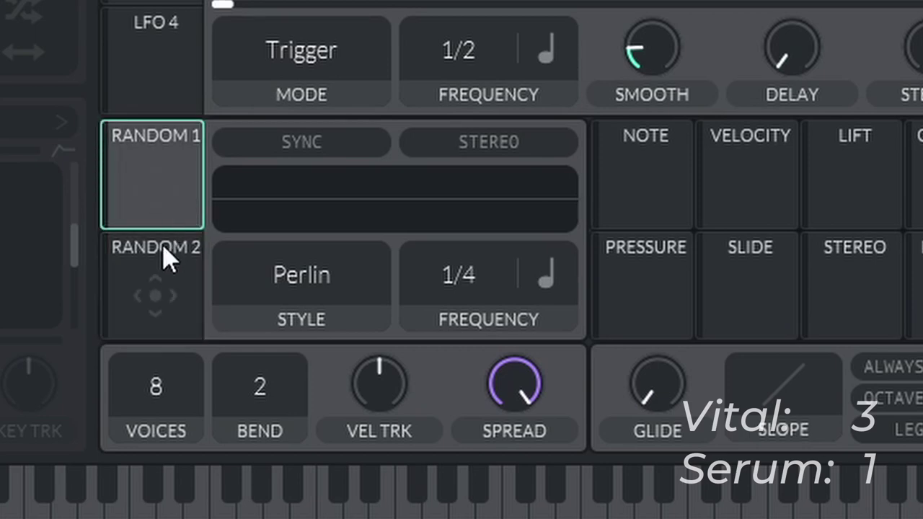
click(281, 281)
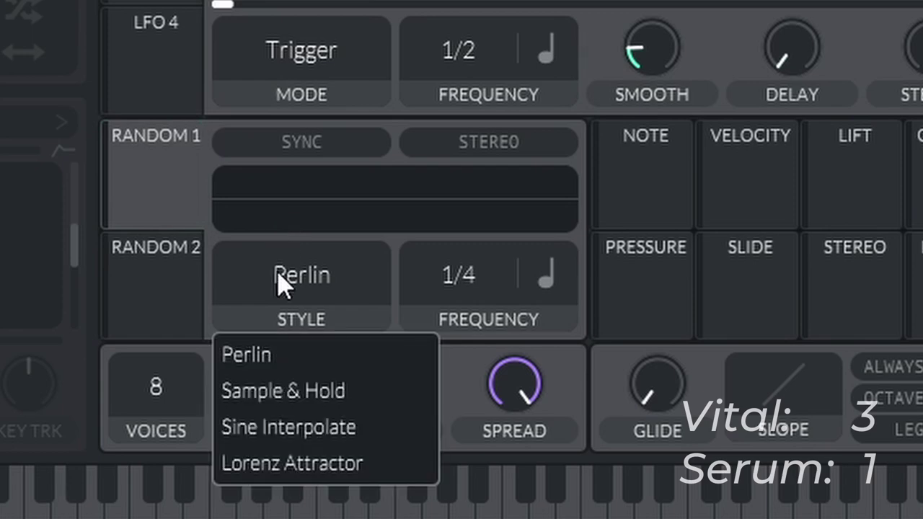
click(170, 187)
drag(170, 188, 129, 209)
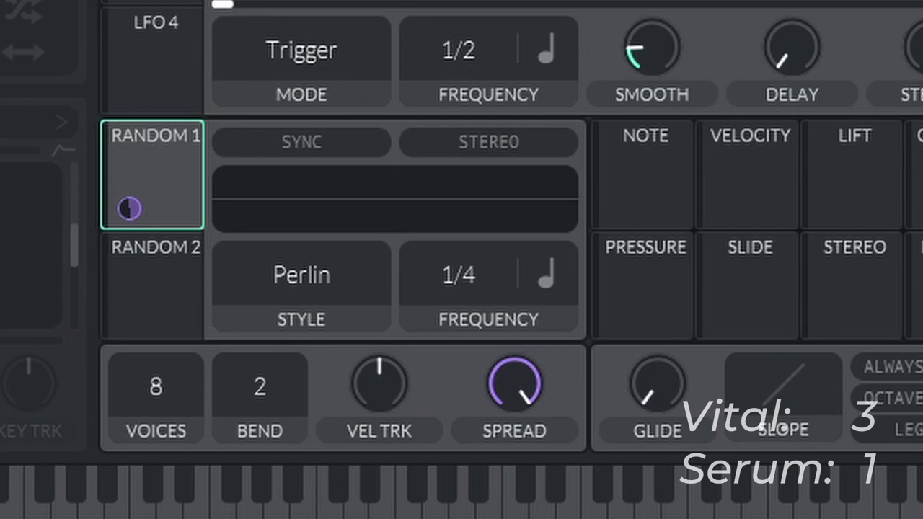
Step: Set the second random modulator to Sine Interpolate at a 1/4 rate
click(305, 292)
click(282, 398)
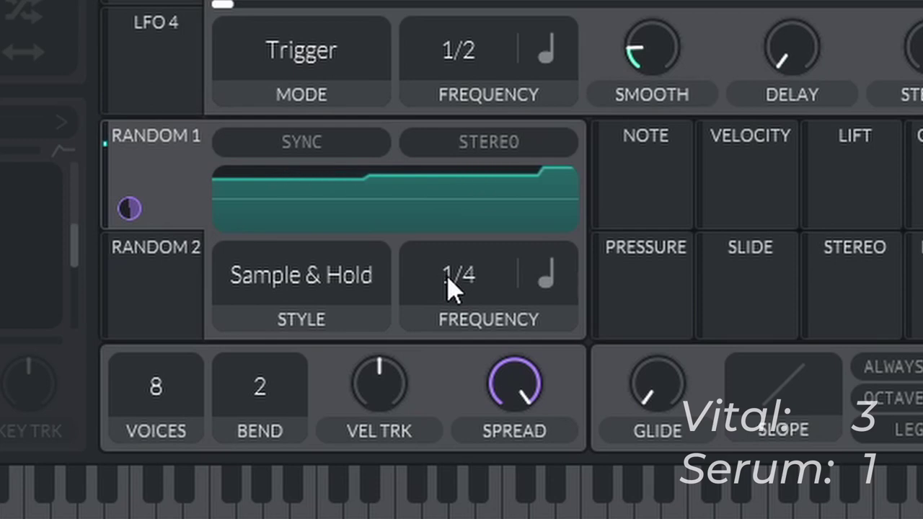
drag(447, 282, 472, 155)
drag(472, 292, 470, 368)
click(334, 309)
click(306, 432)
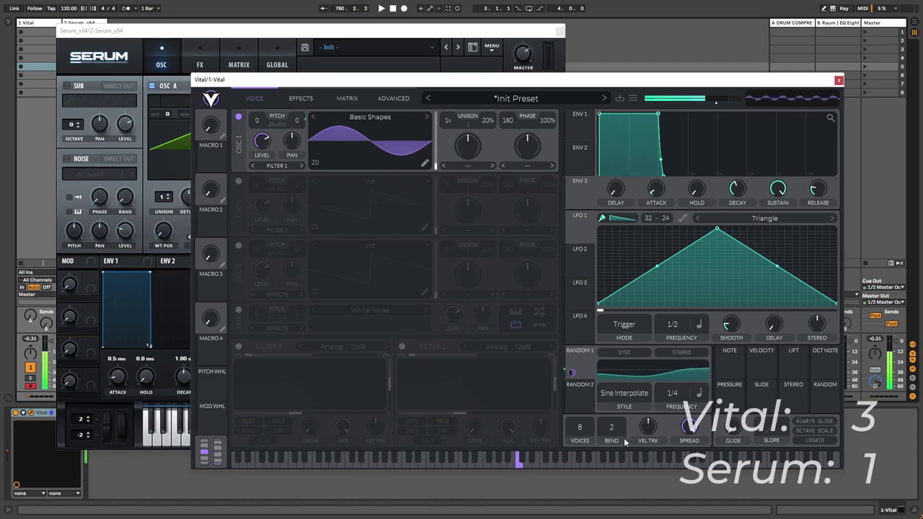
Step: Try Lorenz Attractor for Random 2's style, then set it back to Perlin
click(627, 392)
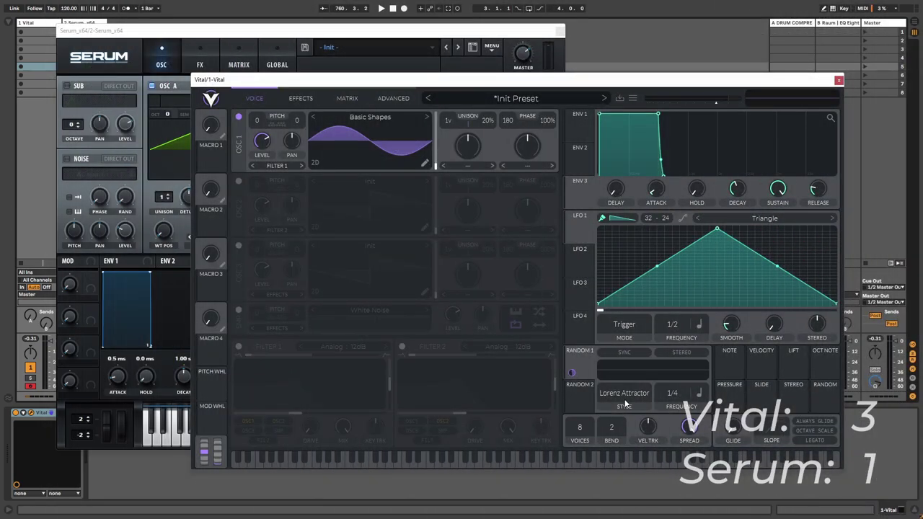
click(624, 405)
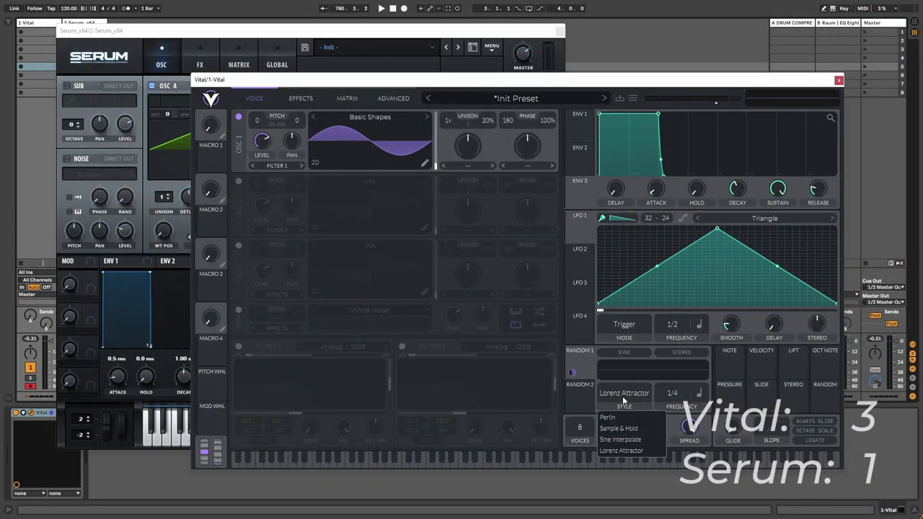
click(620, 416)
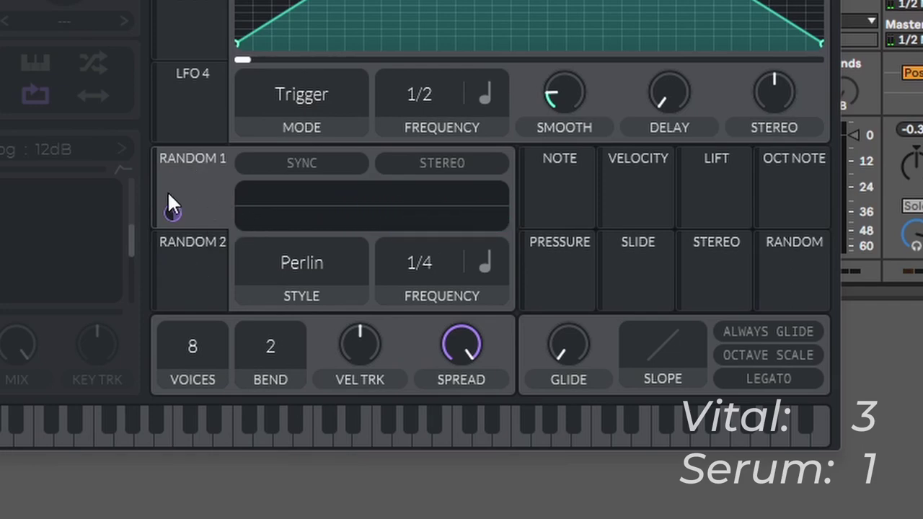
click(265, 271)
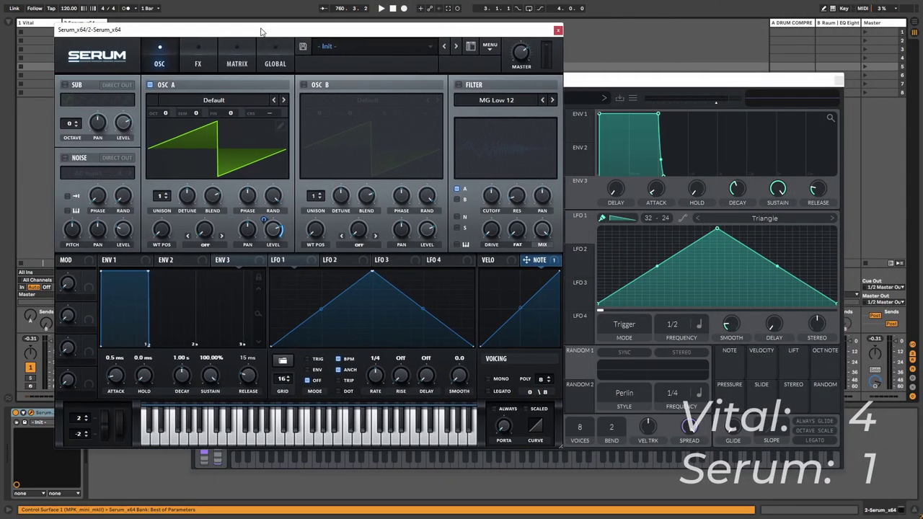
drag(261, 32, 269, 32)
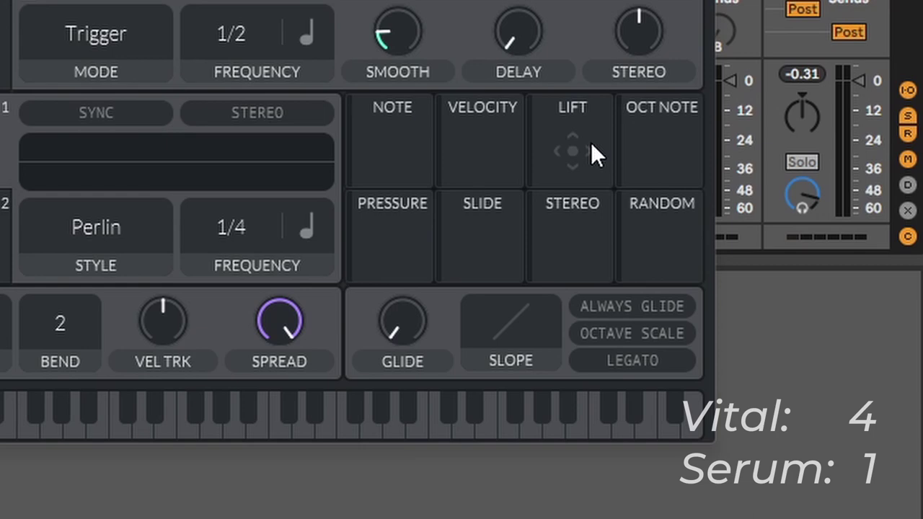
click(646, 108)
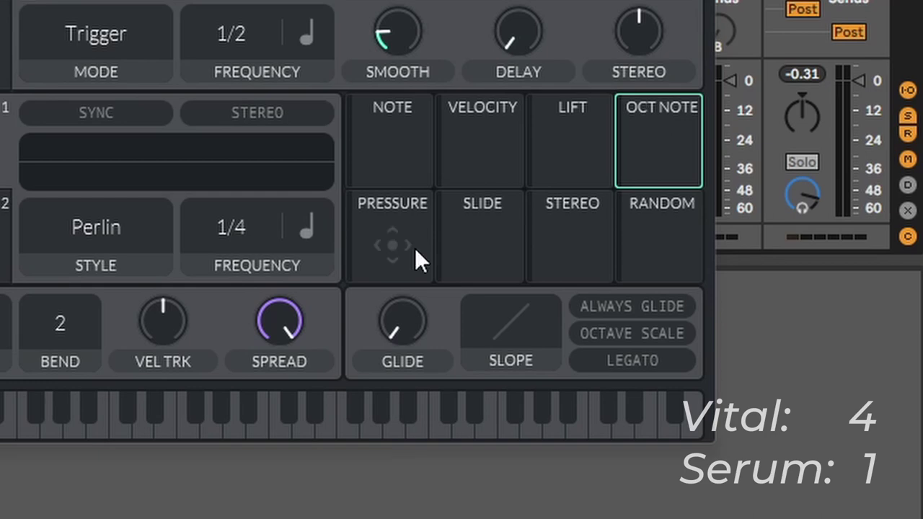
click(502, 238)
click(560, 258)
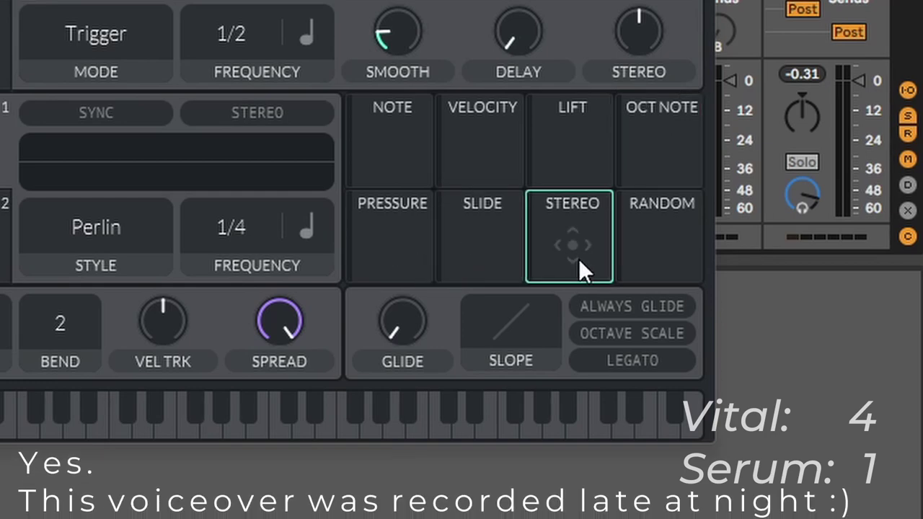
click(686, 207)
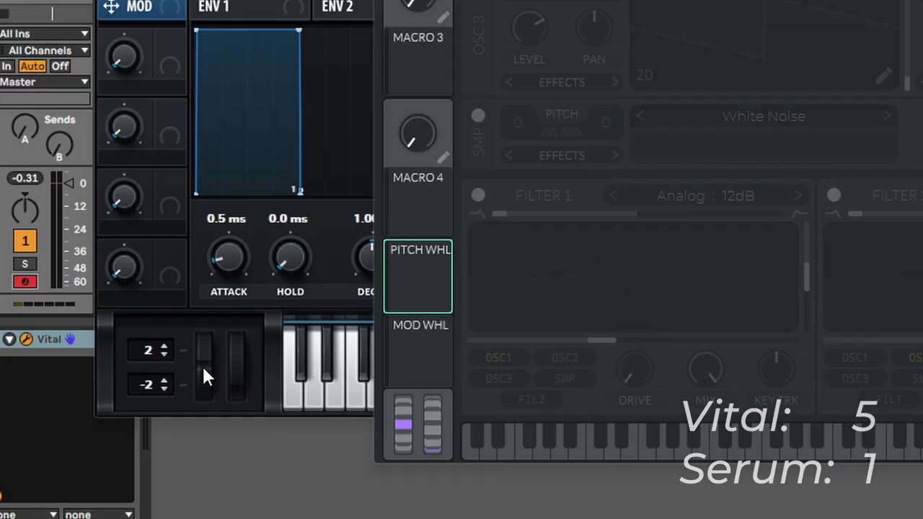
Step: Nudge Vital's pitch wheel up to test the bend range
mouse_move(113, 429)
mouse_down()
mouse_move(113, 405)
mouse_move(119, 418)
mouse_up()
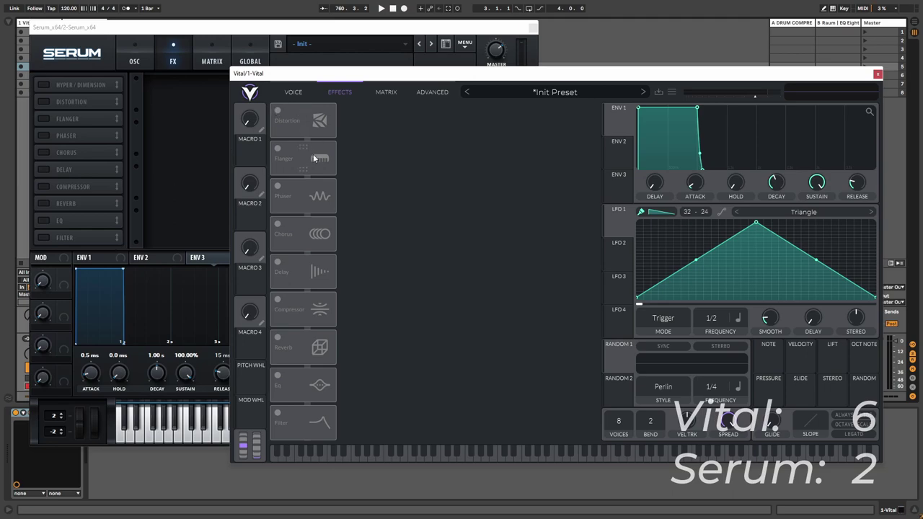
Step: Switch Distortion on in both Vital and Serum to compare, then off again
drag(319, 120, 96, 135)
click(278, 110)
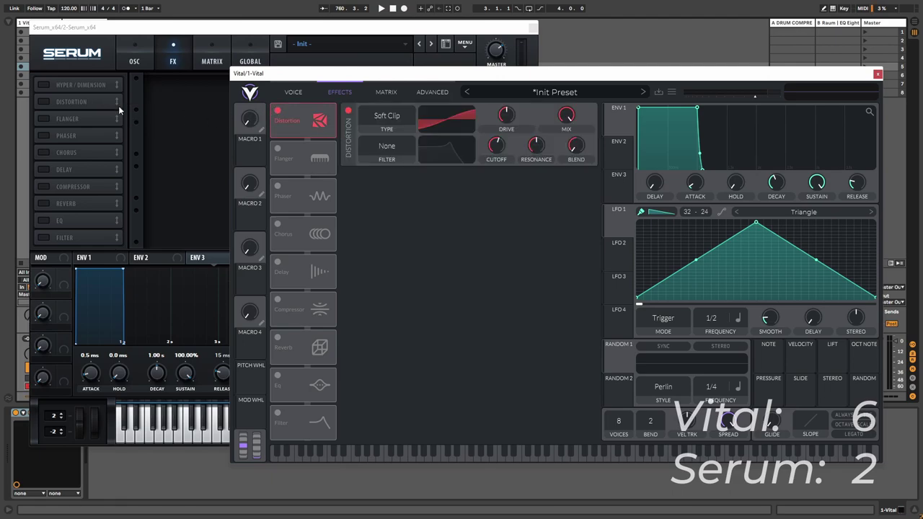
click(45, 102)
click(600, 83)
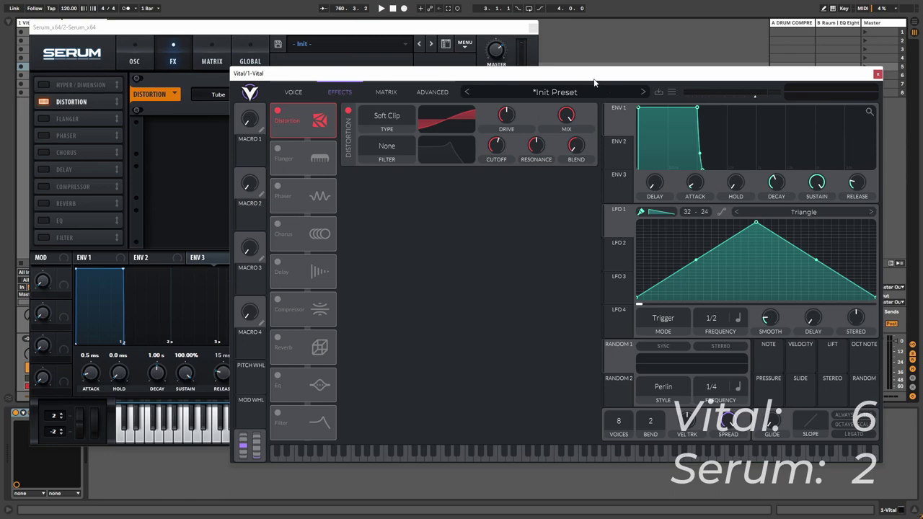
drag(591, 82, 594, 135)
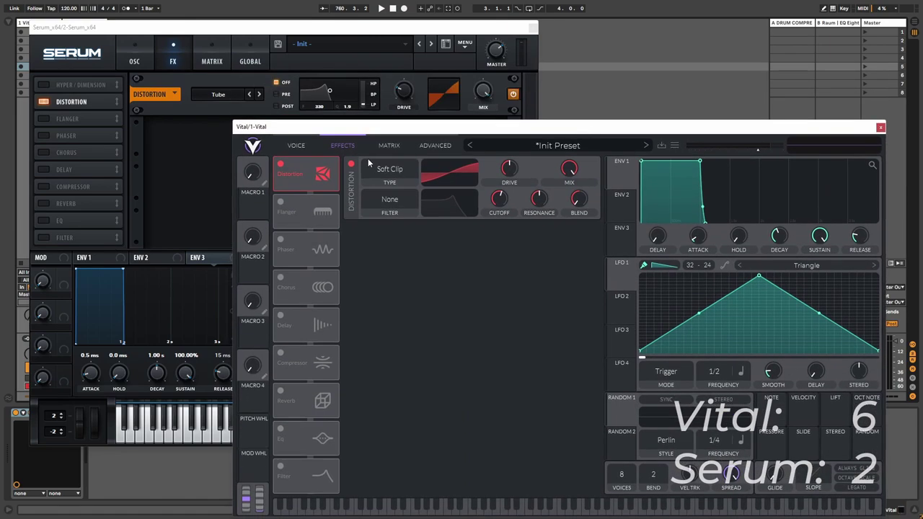
click(351, 165)
click(44, 102)
Step: Toggle Delay on and off in both synths, then enable Serum's Compressor and Hyper/Dimension
click(44, 169)
click(589, 127)
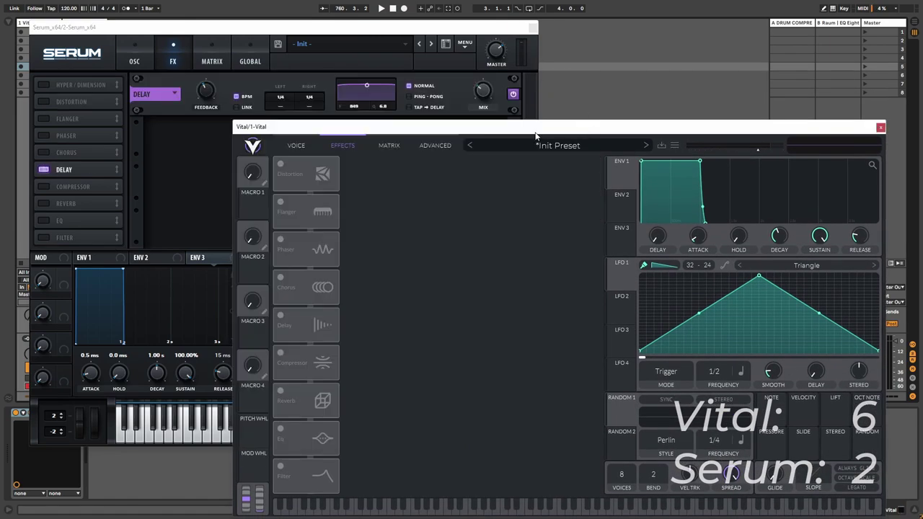
click(289, 335)
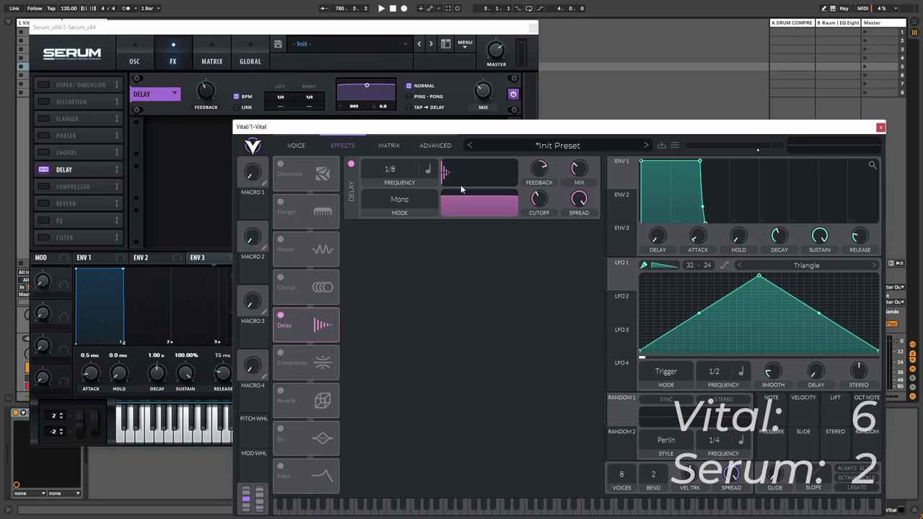
click(282, 315)
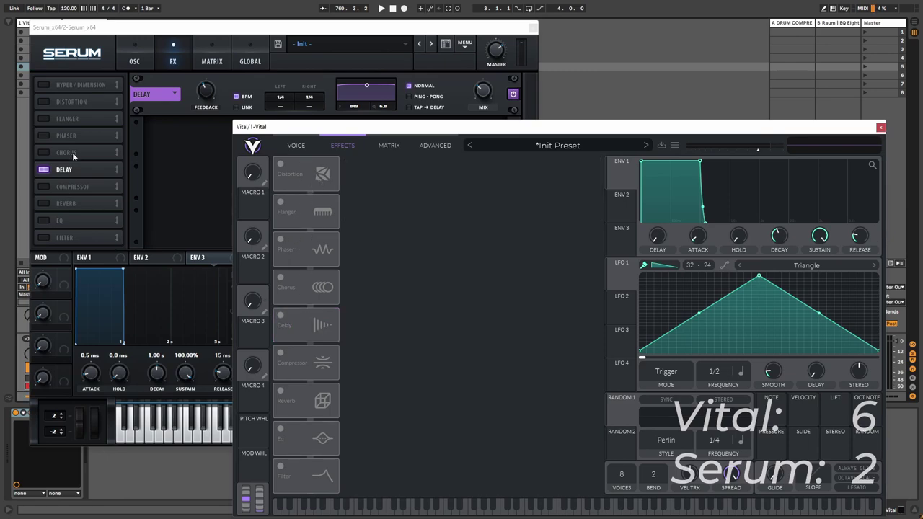
click(44, 169)
click(43, 186)
click(562, 129)
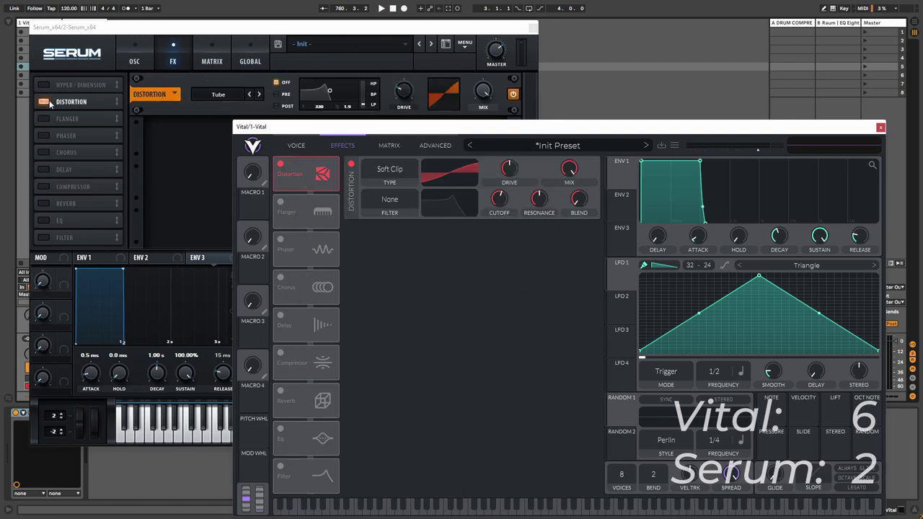
click(44, 101)
click(45, 85)
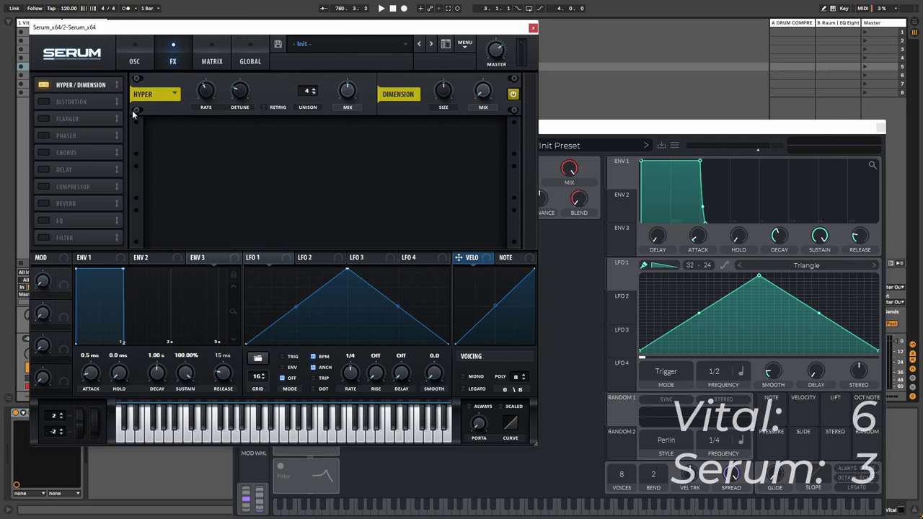
Step: Turn Serum's Hyper/Dimension back off and bring up Vital's modulation matrix
click(44, 85)
click(562, 167)
click(342, 145)
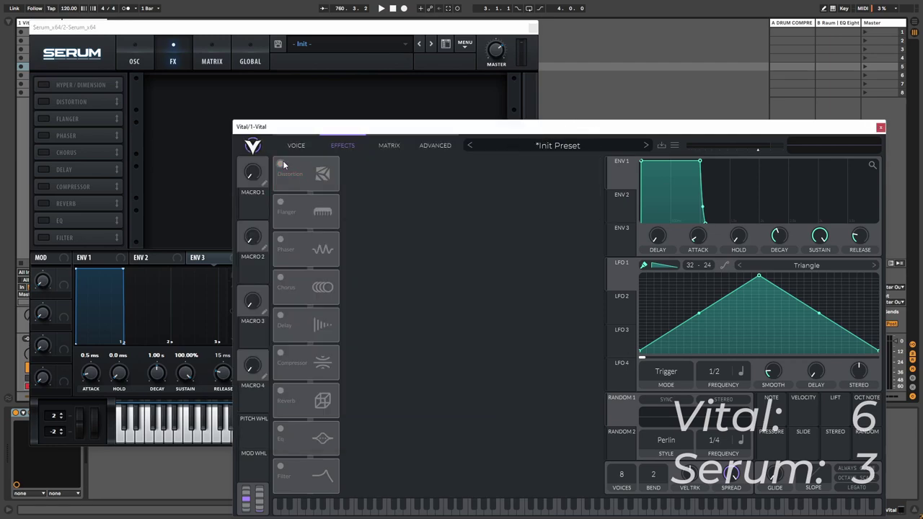
click(389, 145)
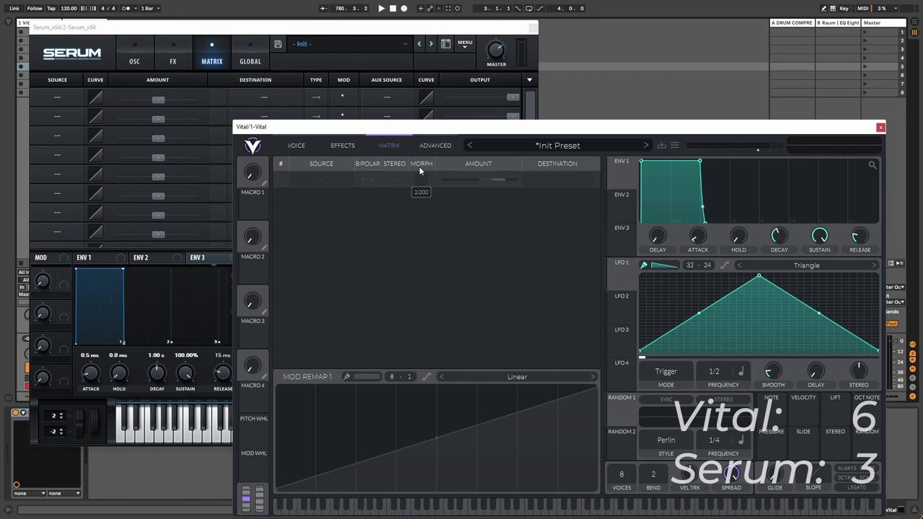
Step: Open Serum's main menu and its preset list to browse the preset folders
click(428, 99)
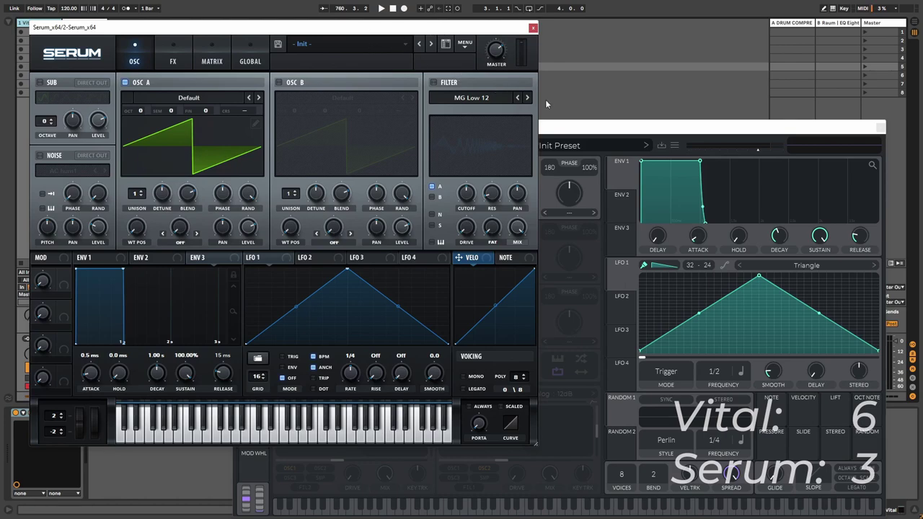
click(591, 126)
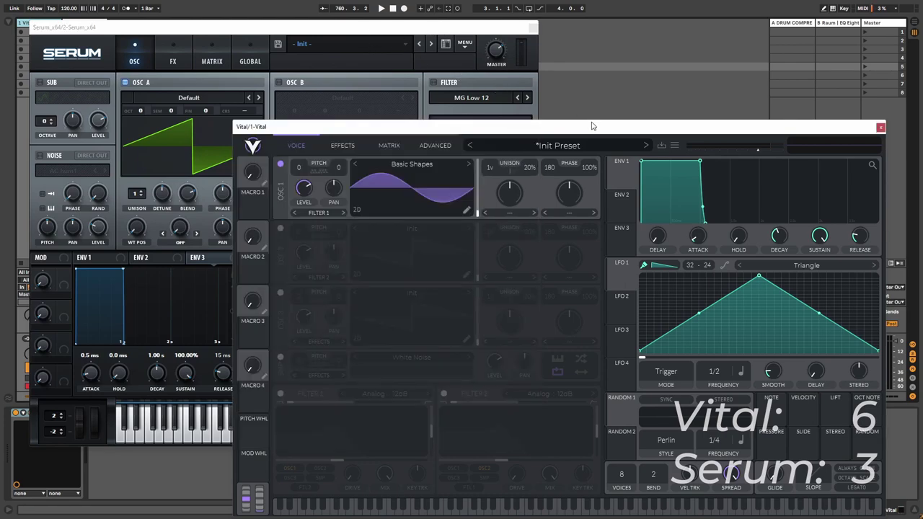
click(464, 44)
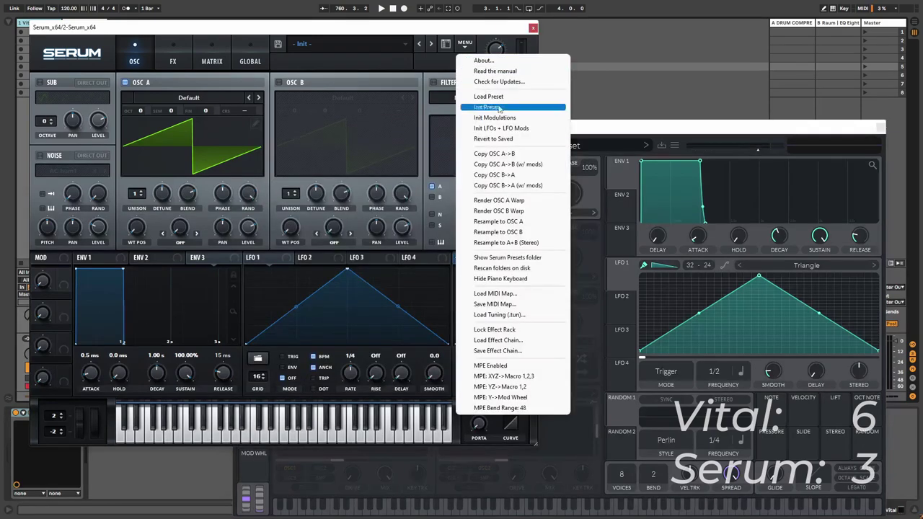
click(389, 45)
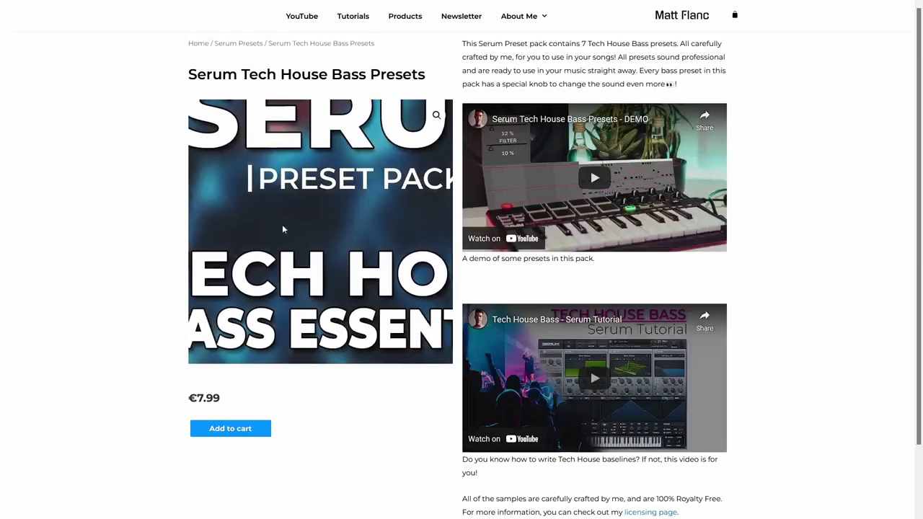
Step: Scroll down the Serum Tech House Bass Presets product page
scroll(367, 341, down, 2)
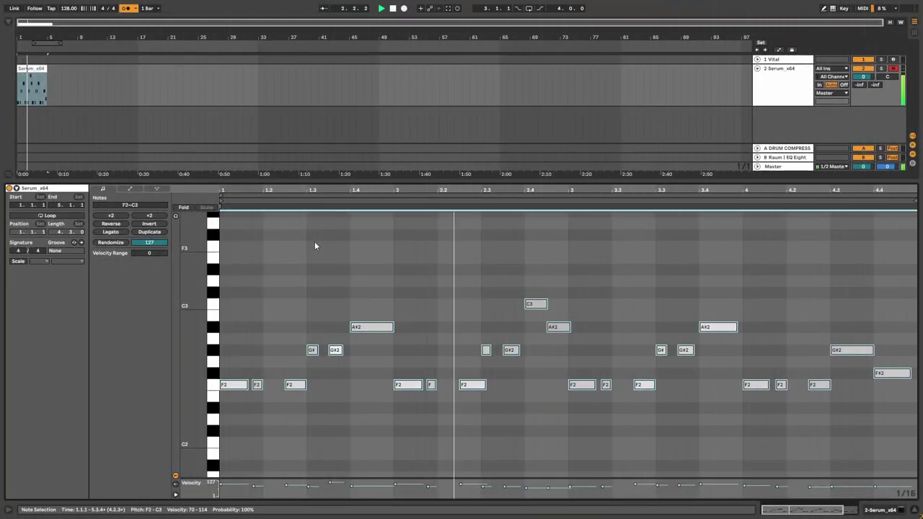
Step: Place the insert marker at beat 1.4 and open the Vital track's plug-in windows
click(350, 269)
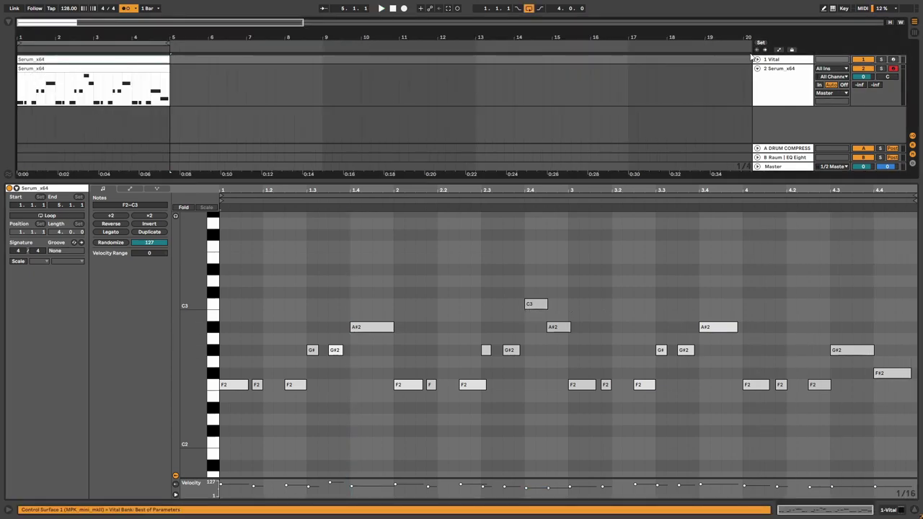
click(755, 58)
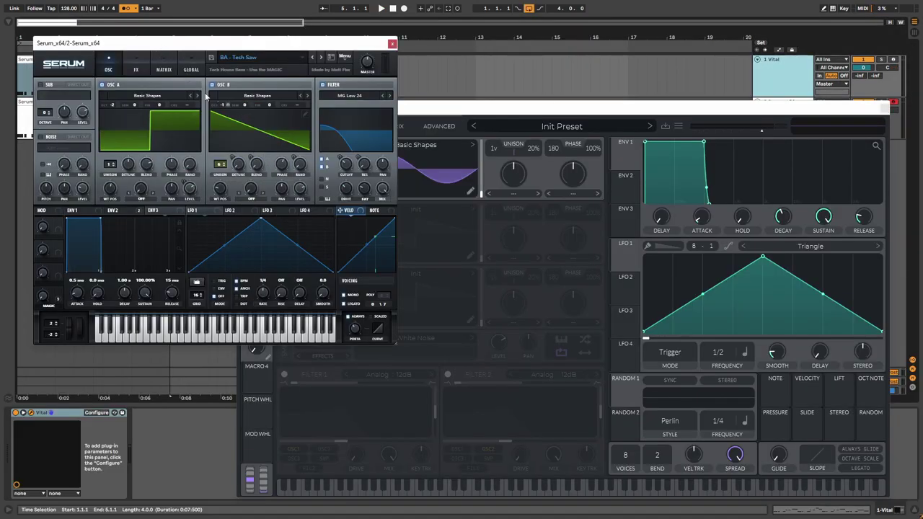
Step: Morph Vital oscillator 1 from sine to square, comparing phase and envelope with Serum
click(426, 113)
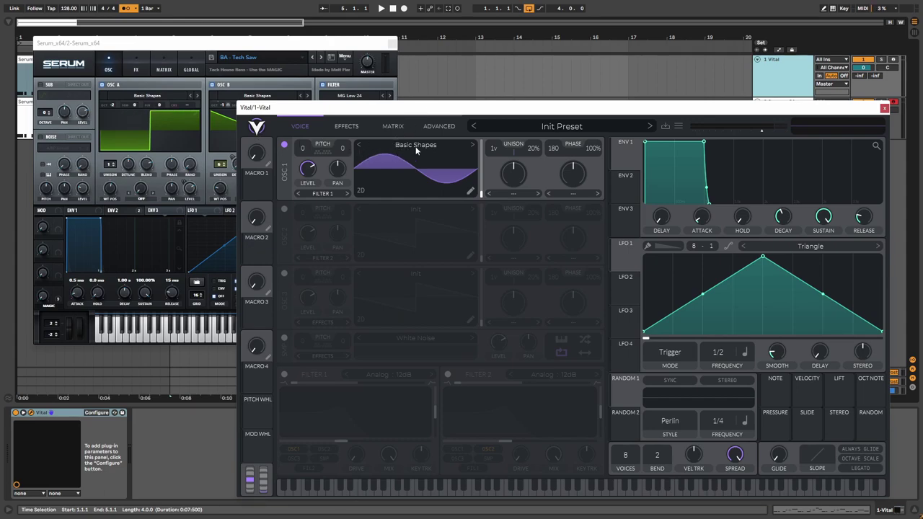
drag(481, 190, 483, 160)
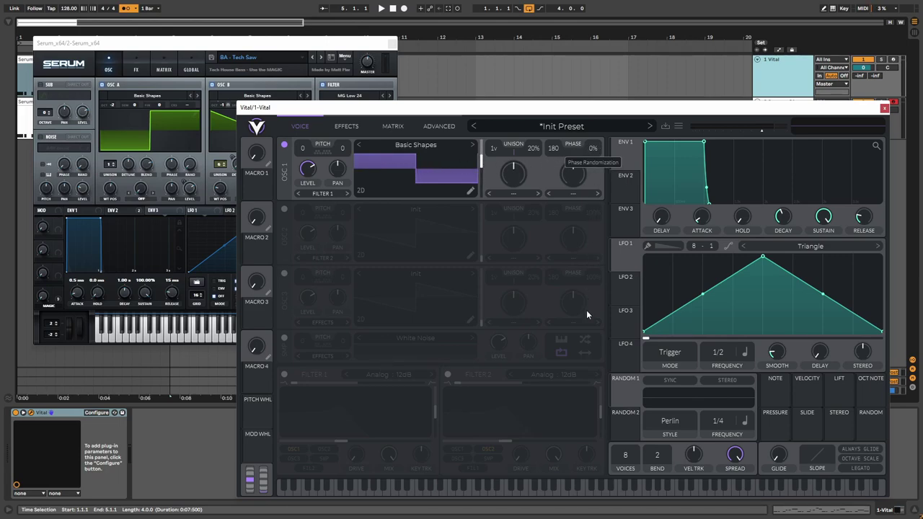
click(179, 164)
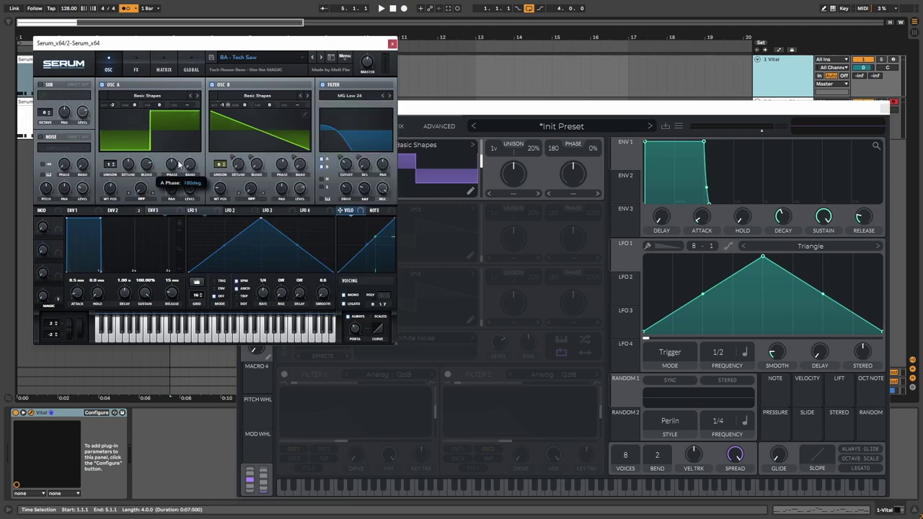
click(556, 151)
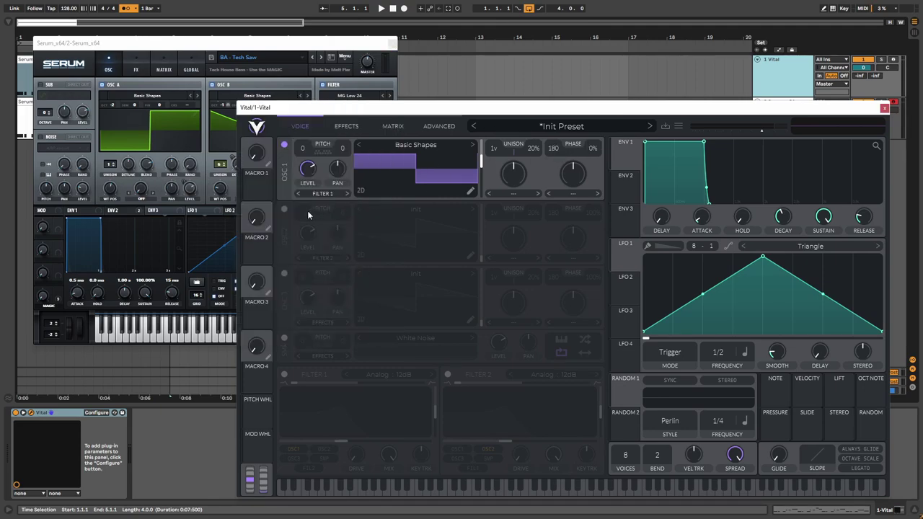
click(87, 214)
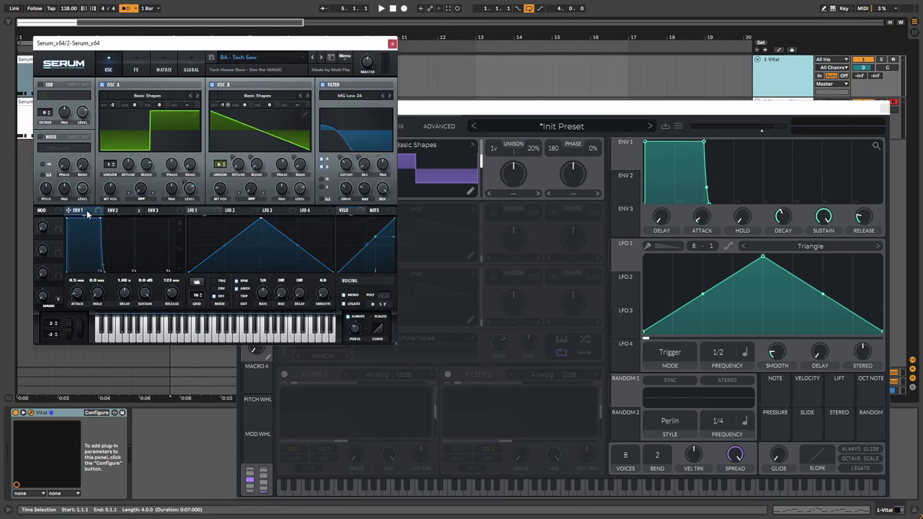
click(737, 218)
Step: Transpose oscillator 1 to -24 semitones, switch off Serum's filter, and A/B both tracks
mouse_move(785, 216)
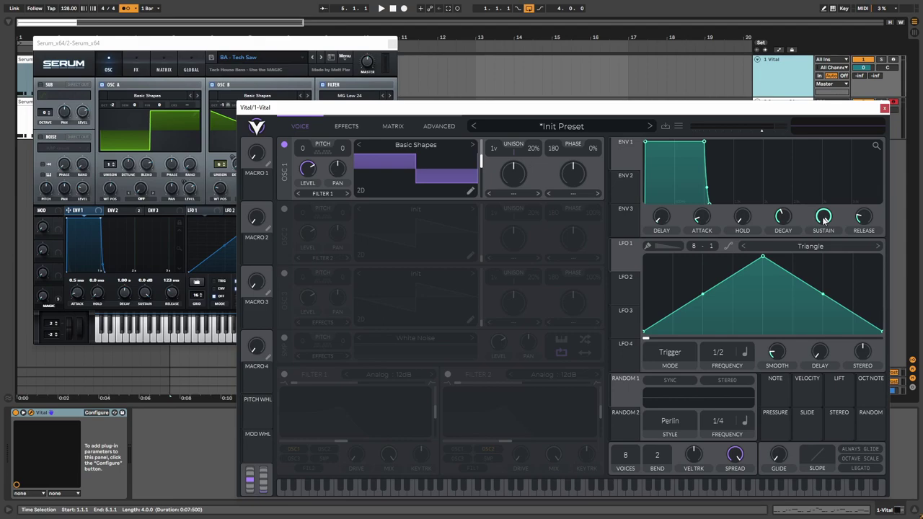
mouse_move(864, 218)
drag(302, 148, 303, 167)
click(214, 89)
click(324, 84)
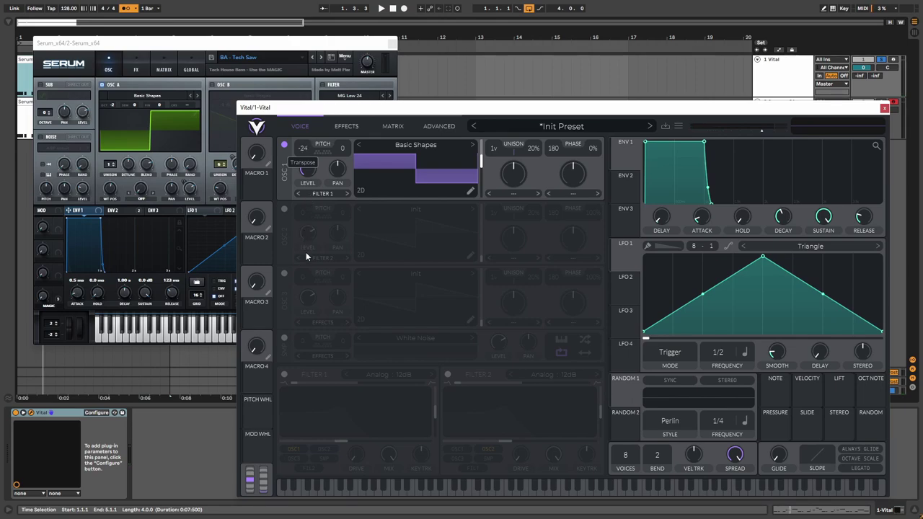
key(space)
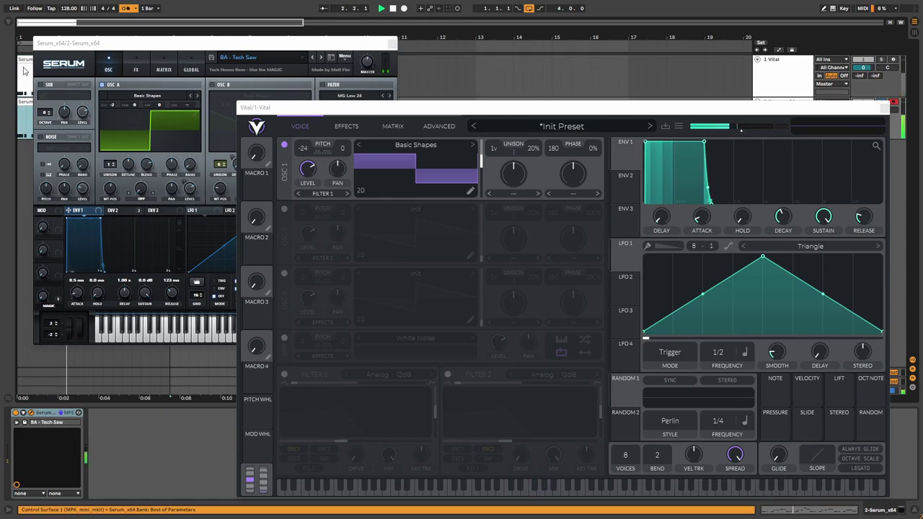
click(27, 84)
click(27, 62)
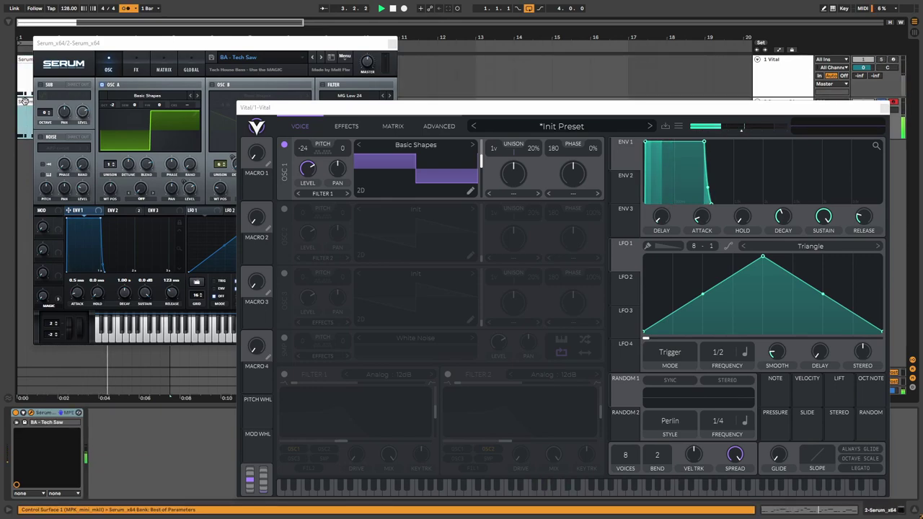
click(22, 108)
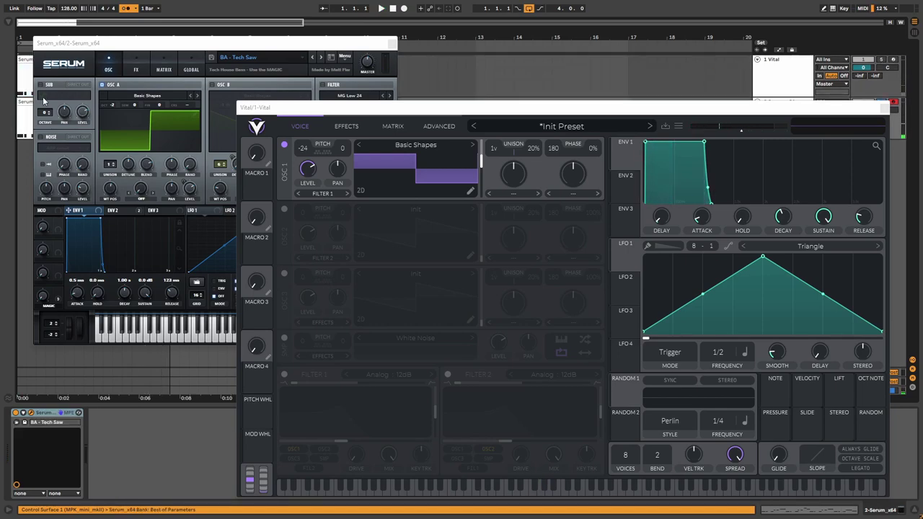
Step: Set Vital oscillator 2 to -12 semitones, six unison voices, and phase 207
click(212, 91)
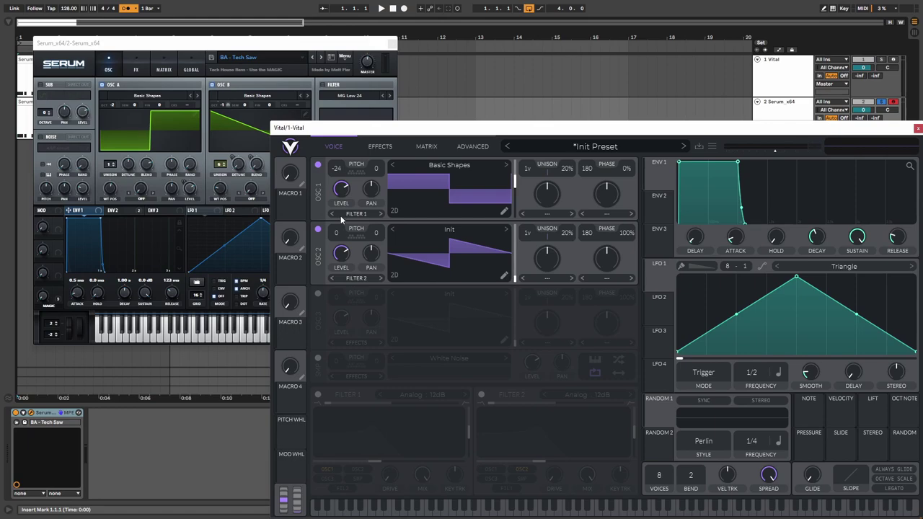
drag(343, 230, 339, 289)
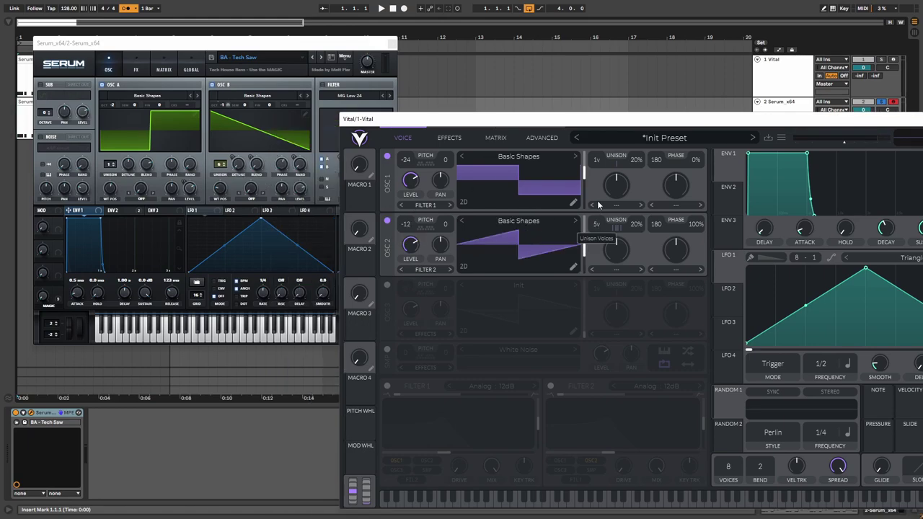
drag(597, 205, 598, 196)
click(246, 166)
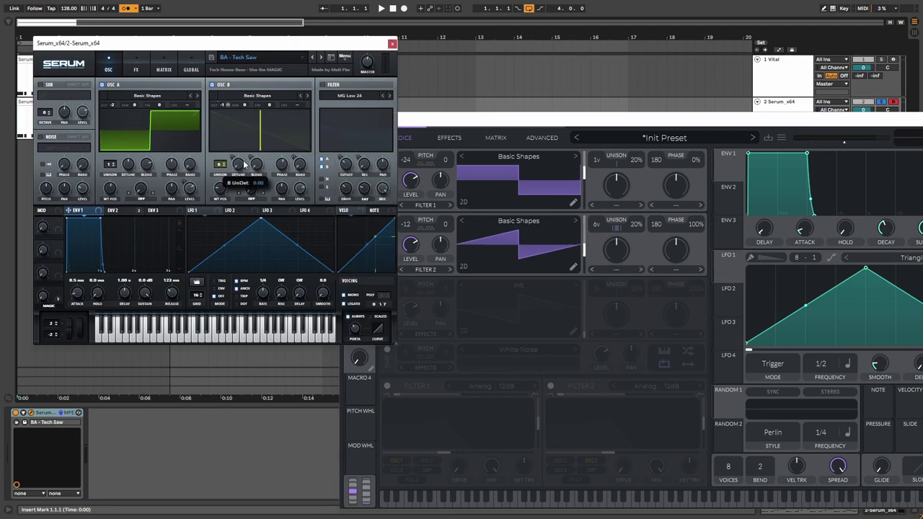
click(635, 226)
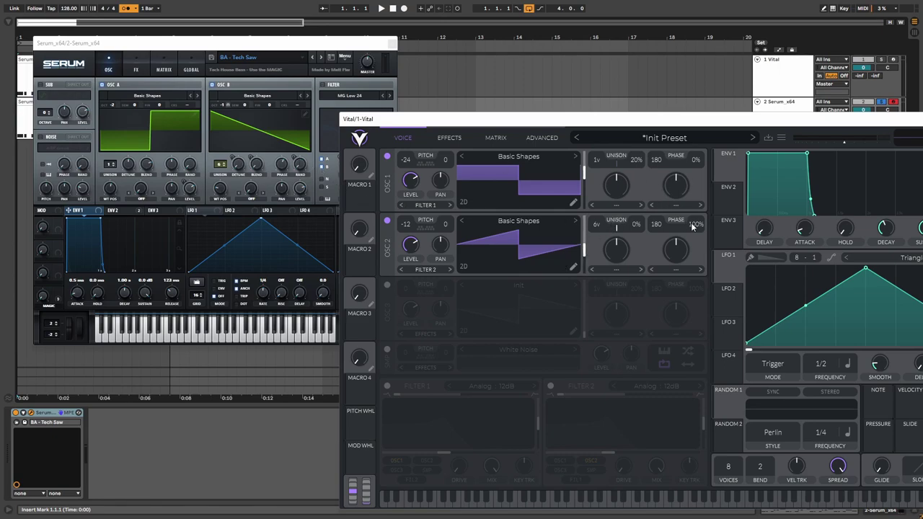
click(282, 164)
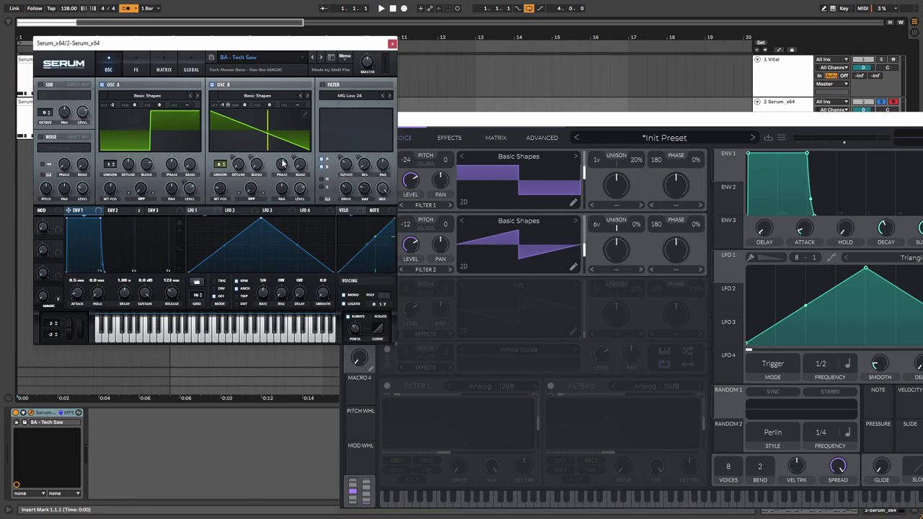
right_click(660, 226)
click(666, 247)
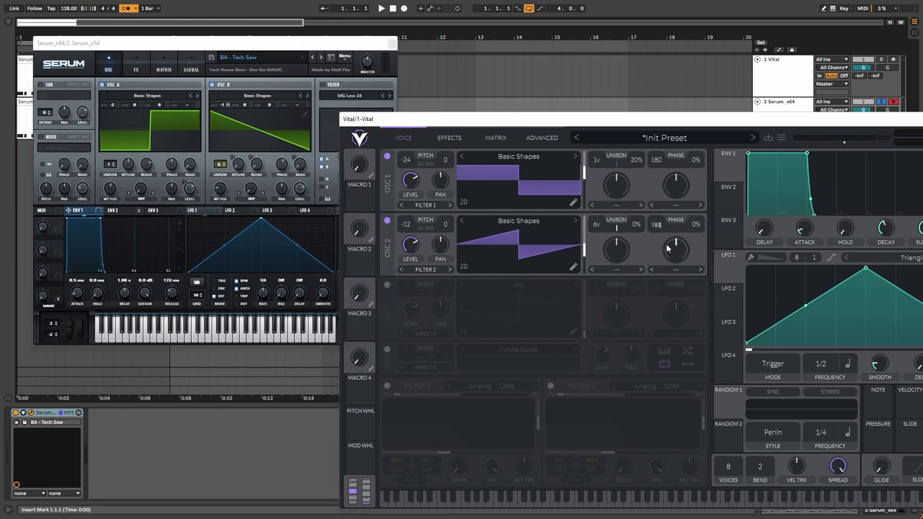
text(207)
key(Return)
Step: Play the bass clip on Serum's track, then switch to the Vital track to compare
click(24, 102)
click(24, 101)
key(space)
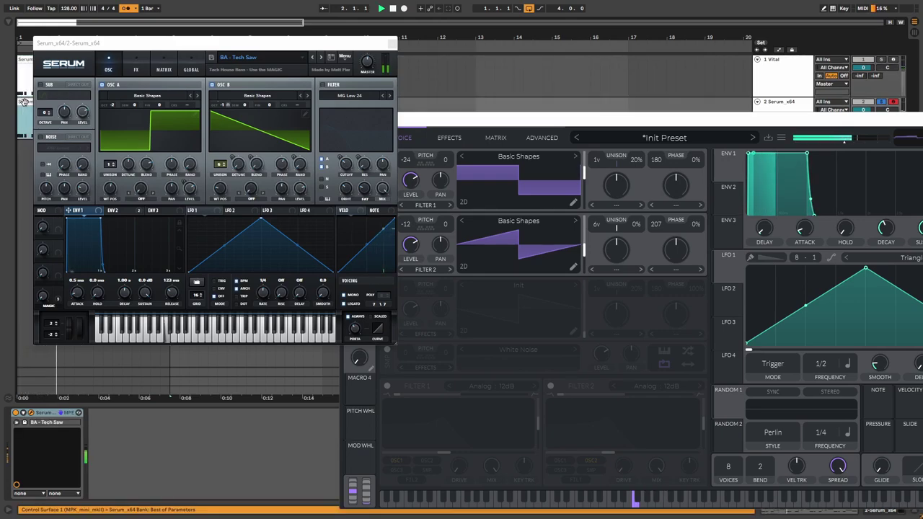
click(24, 75)
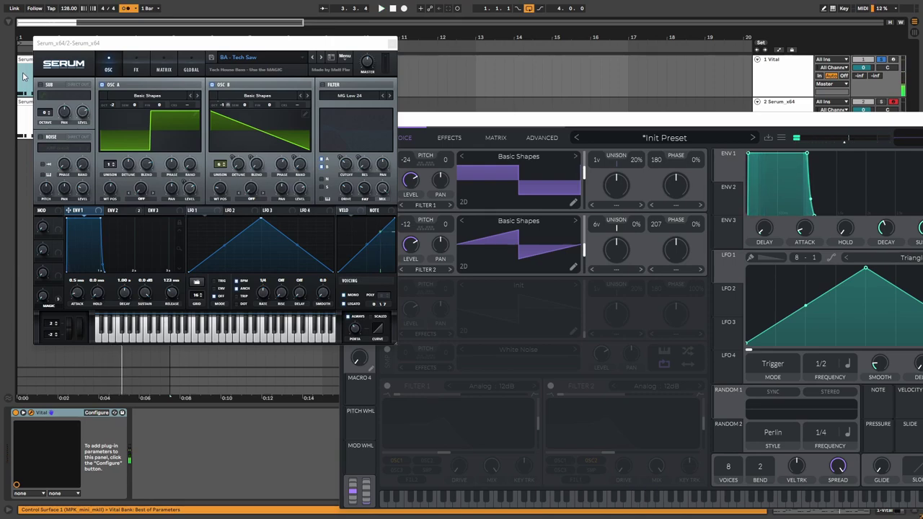
Step: Move the Vital window left and replay the clip, switching between Serum and Vital tracks
drag(616, 121, 489, 119)
click(371, 320)
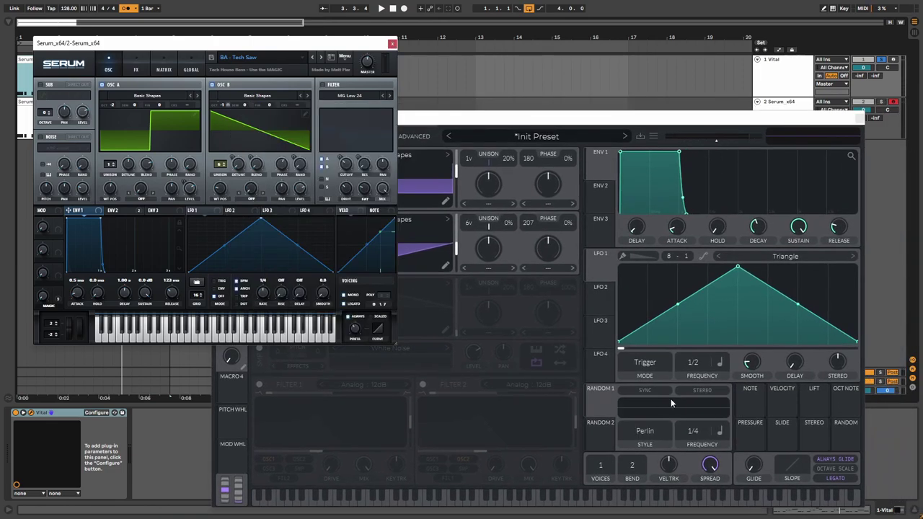
click(773, 469)
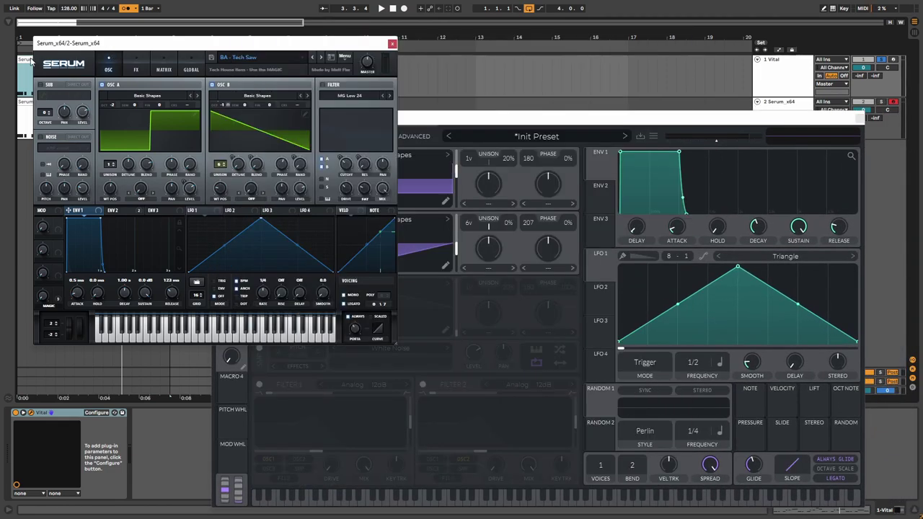
click(27, 58)
key(space)
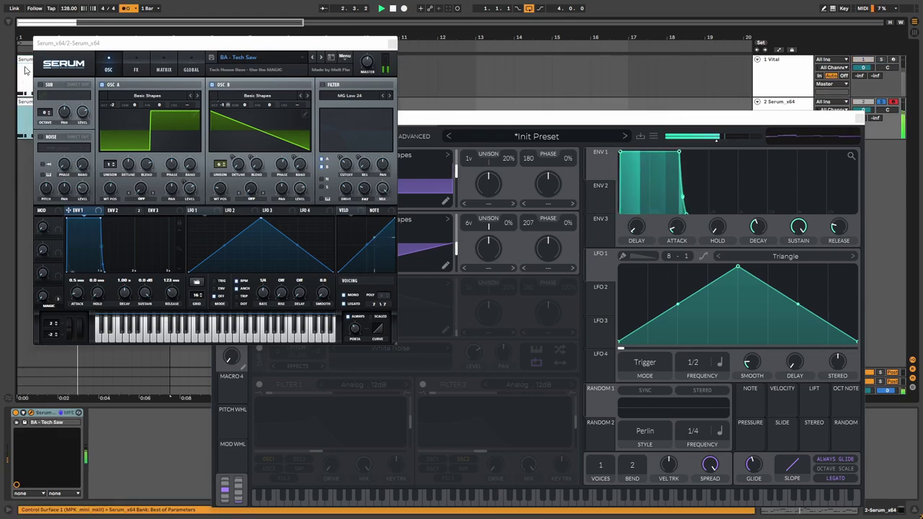
click(24, 60)
click(24, 59)
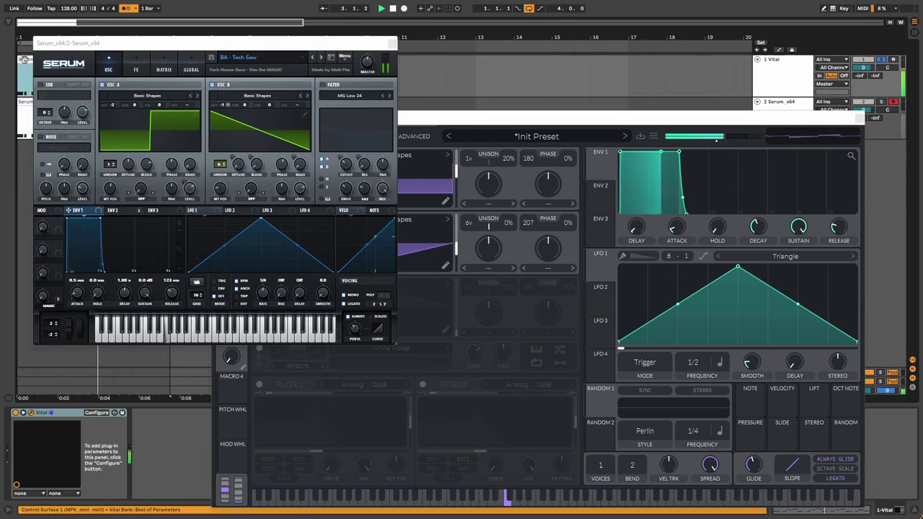
click(23, 102)
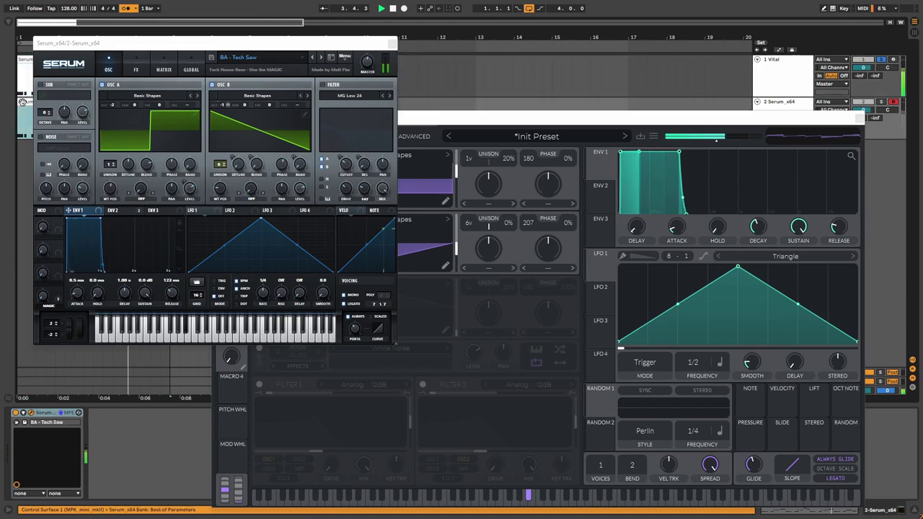
click(26, 58)
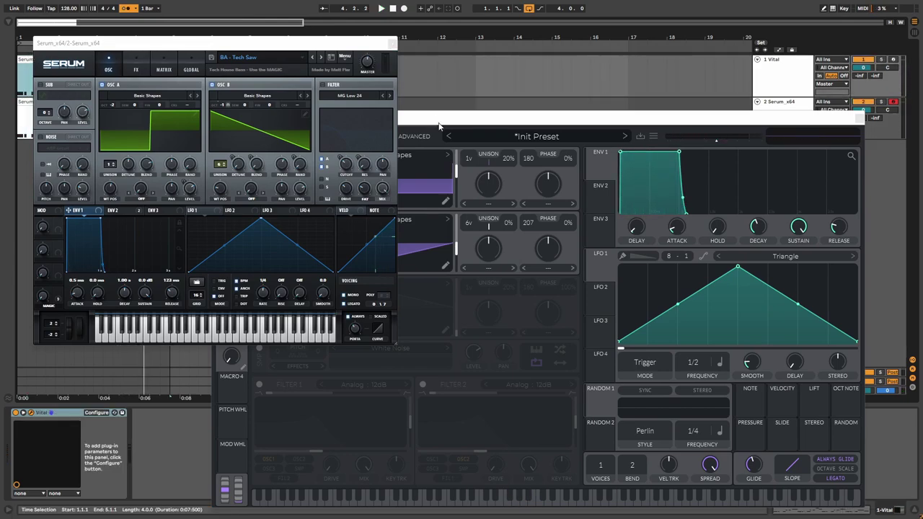
Step: Shorten Vital's ENV 1 decay to a quick spike, using Serum's ENV 2 as reference
click(120, 210)
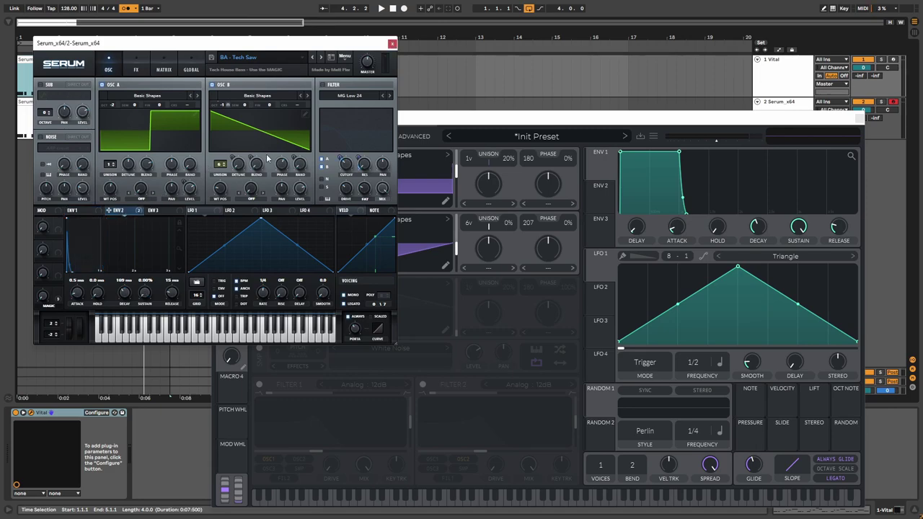
click(323, 85)
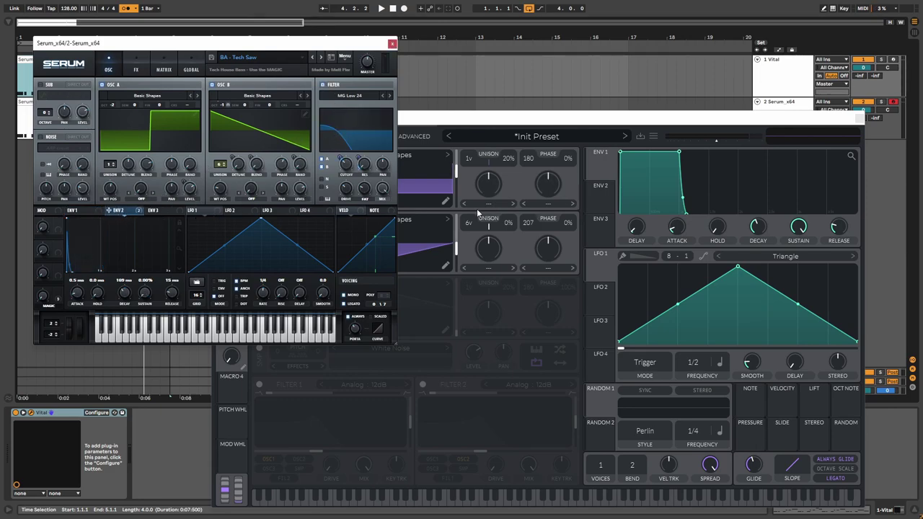
click(593, 199)
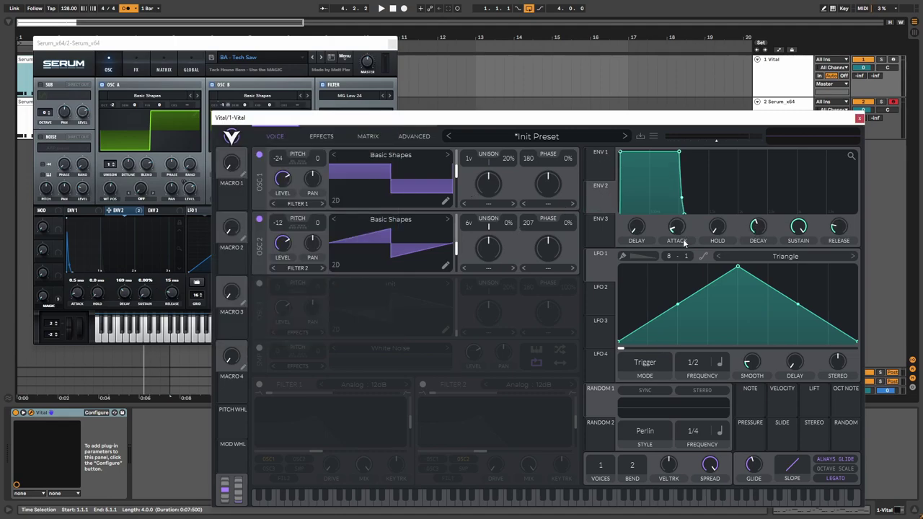
right_click(756, 228)
click(774, 252)
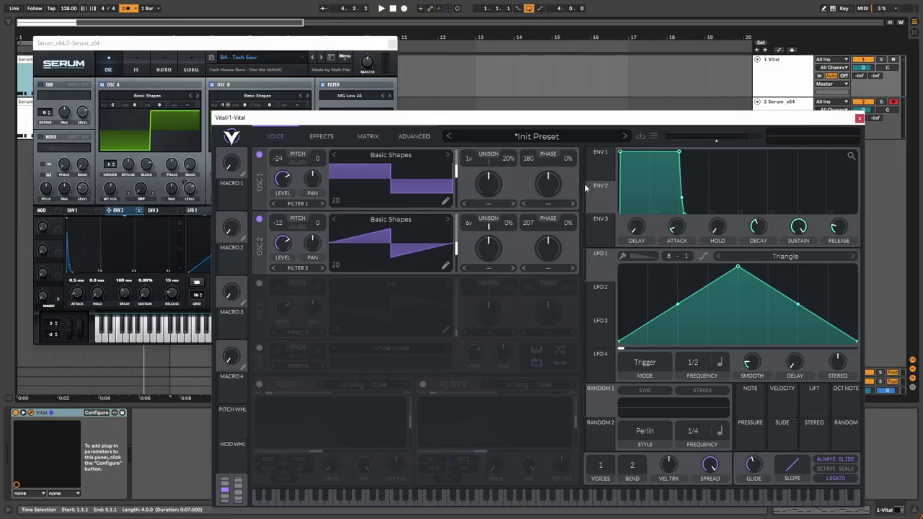
key(Return)
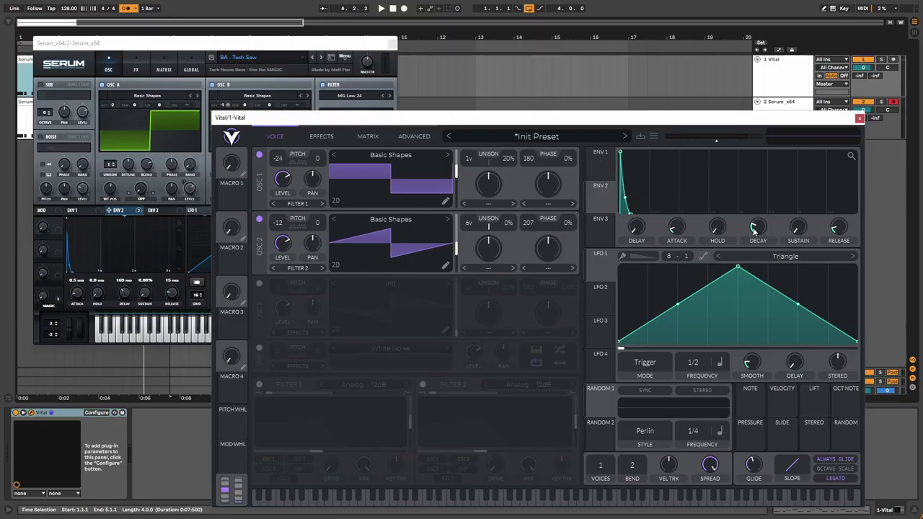
right_click(137, 211)
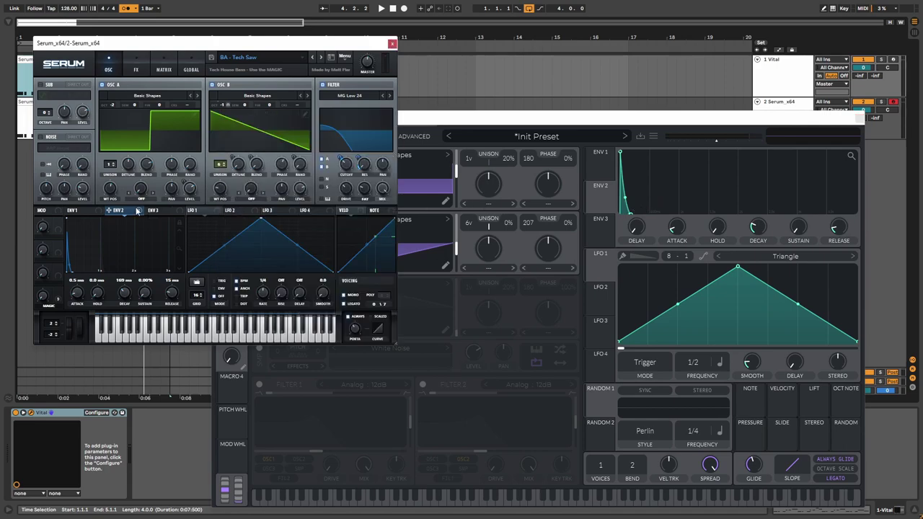
click(286, 49)
Step: Enable Filter 1, route oscillator 2 into it, and set cutoff to about -10.56 semitones
click(259, 384)
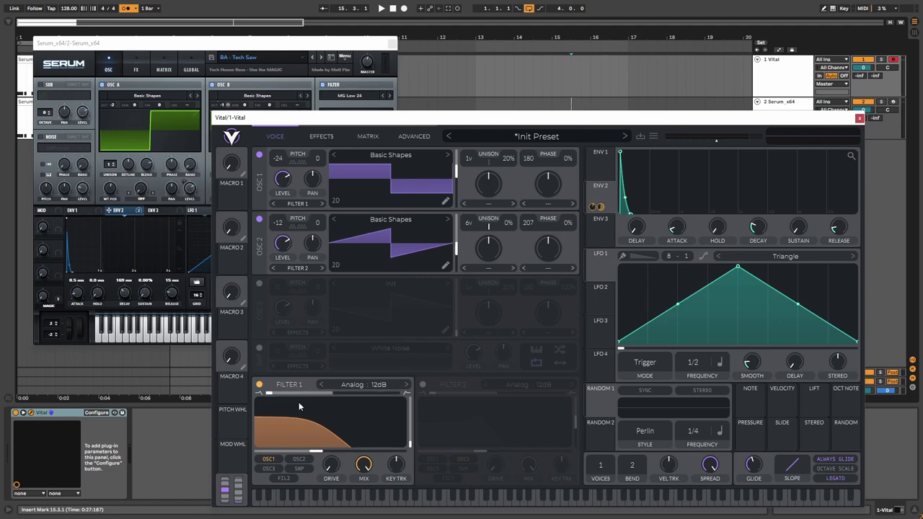
mouse_move(318, 457)
mouse_down()
mouse_move(274, 455)
mouse_move(322, 455)
mouse_up()
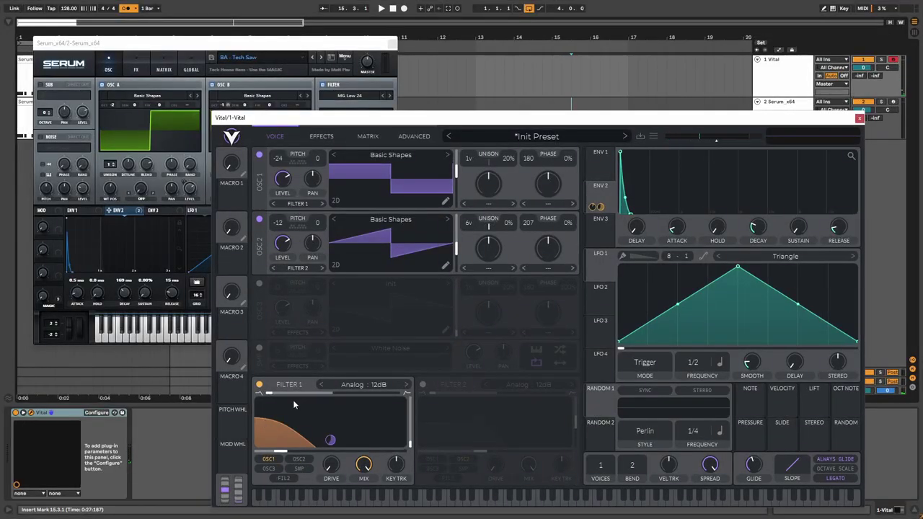
click(298, 458)
drag(282, 452, 321, 459)
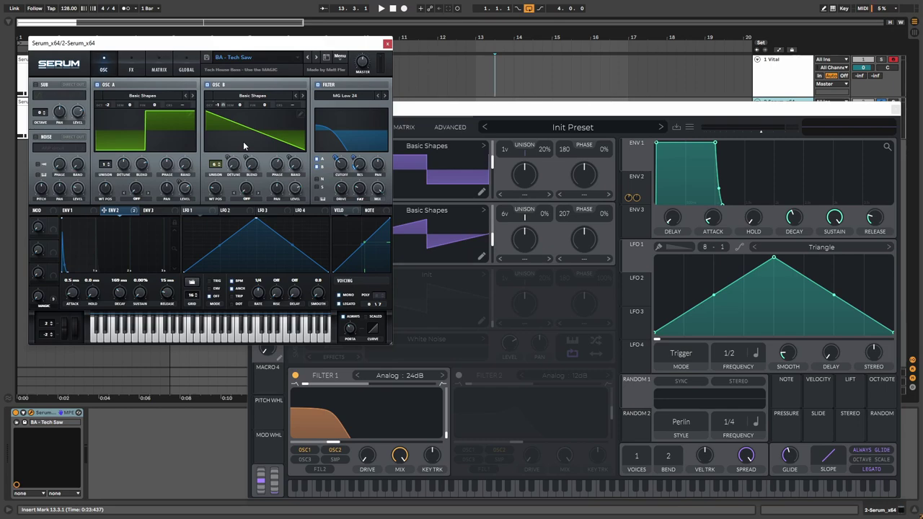
Step: Show Serum's FX page and Vital's Effects page to compare Distortion, EQ and Compressor
click(476, 114)
click(317, 125)
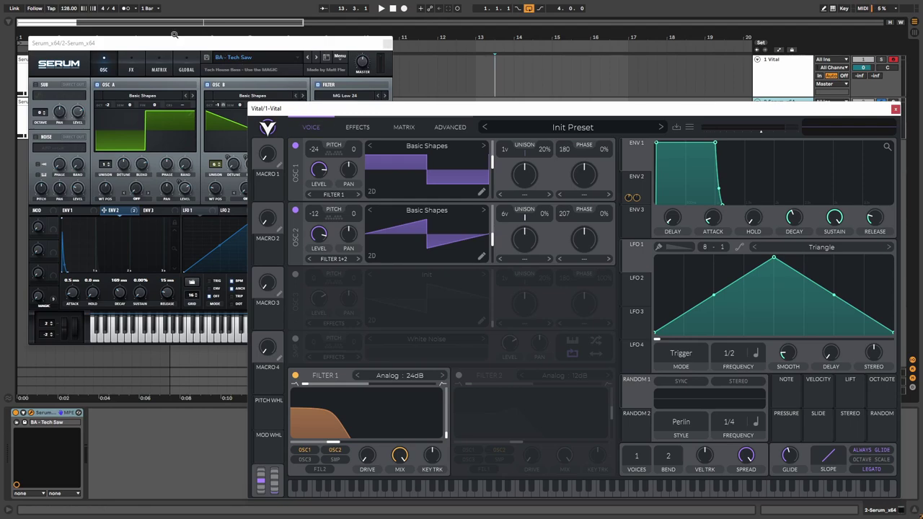
click(131, 69)
click(405, 107)
click(369, 123)
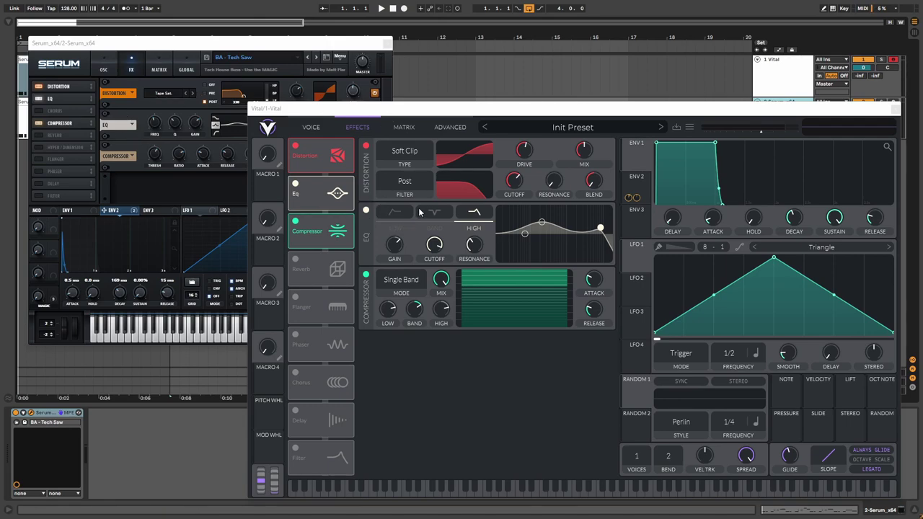
Step: Compare Serum's effects with Vital's Soft Clip, high-shelf EQ and Single Band compressor chain
click(123, 167)
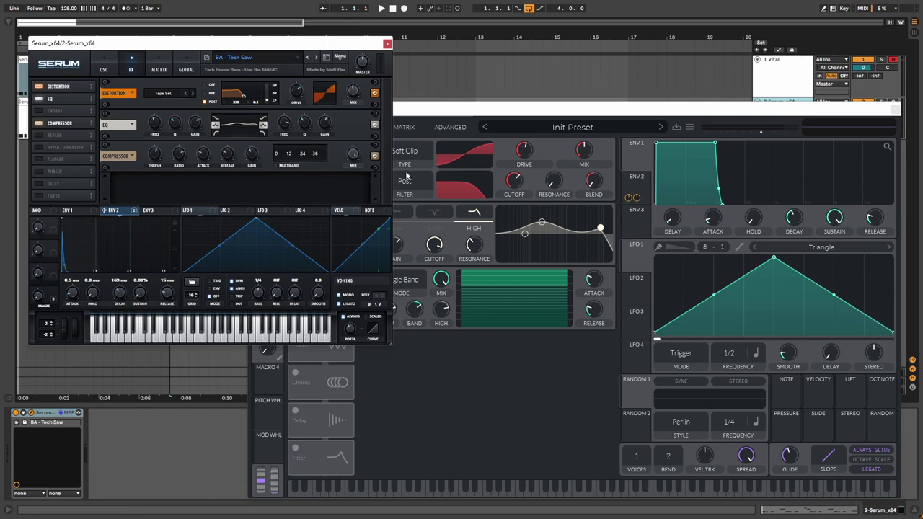
click(499, 372)
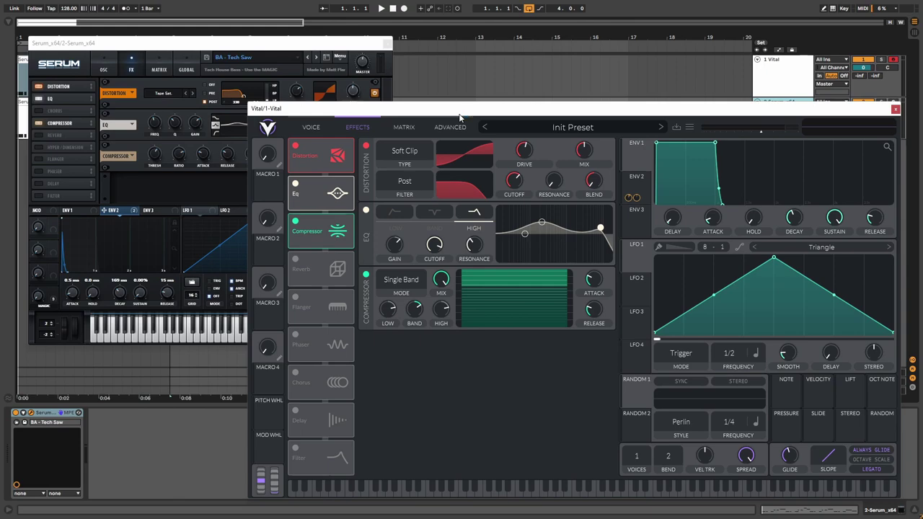
Step: Put Vital back on its voice page and show Serum's BA - Tech Saw oscillator page
click(320, 127)
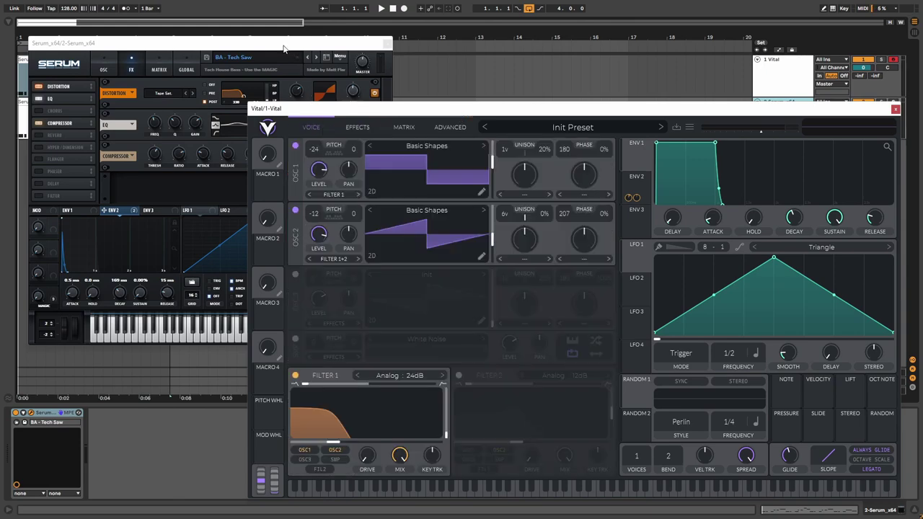
click(150, 63)
click(108, 69)
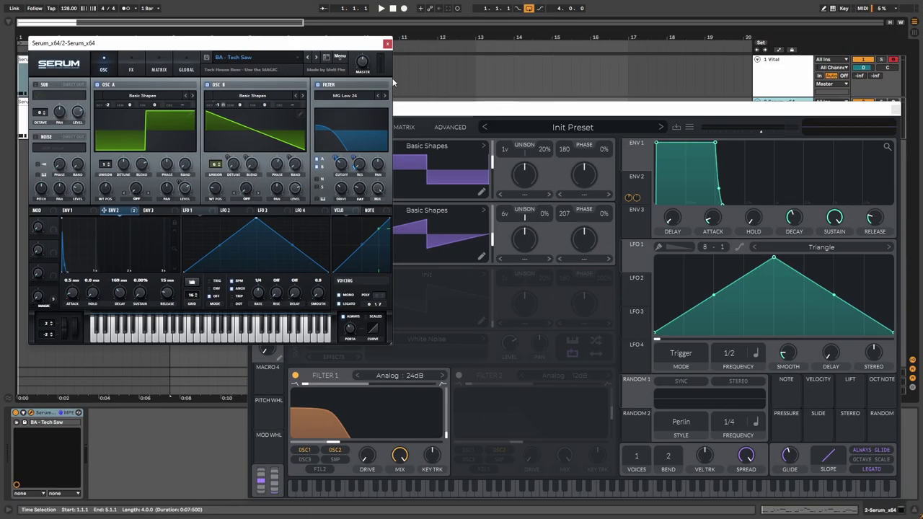
Step: Compare the two synths' oscillator pages, finishing with Serum in front of Vital
click(480, 110)
click(260, 53)
click(475, 110)
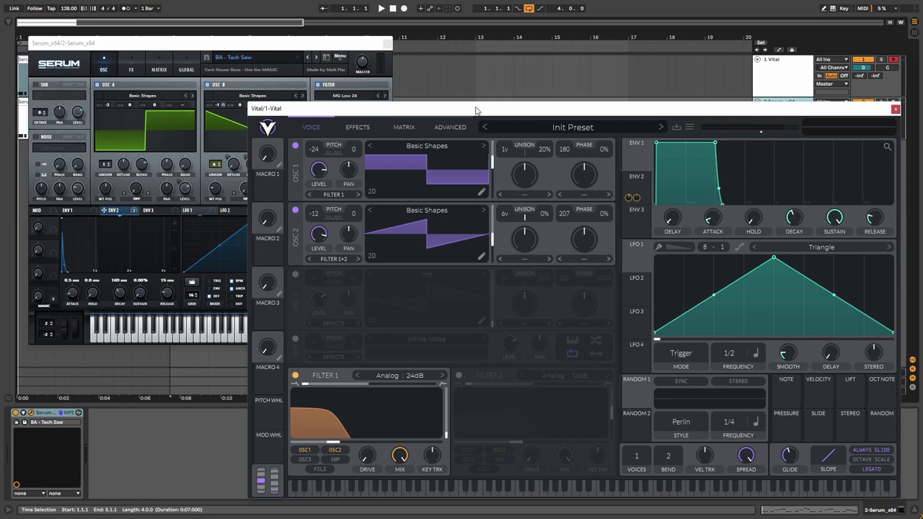
click(275, 48)
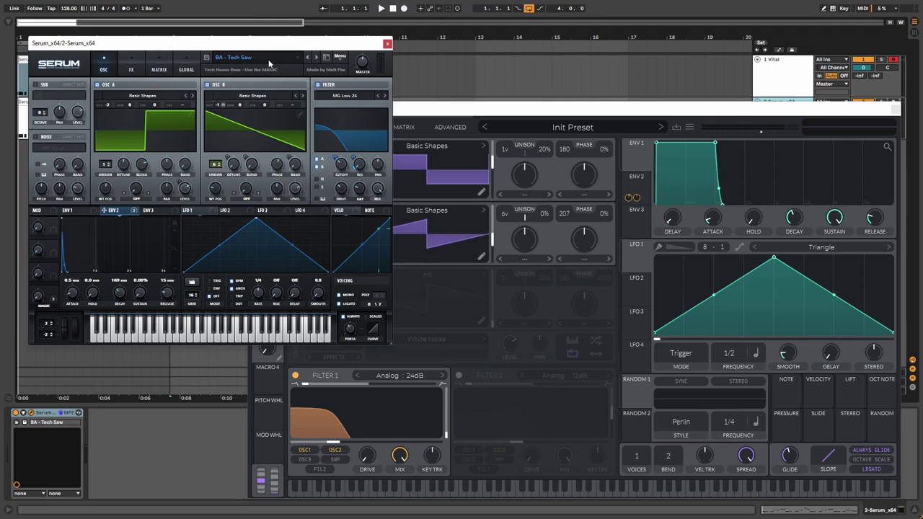